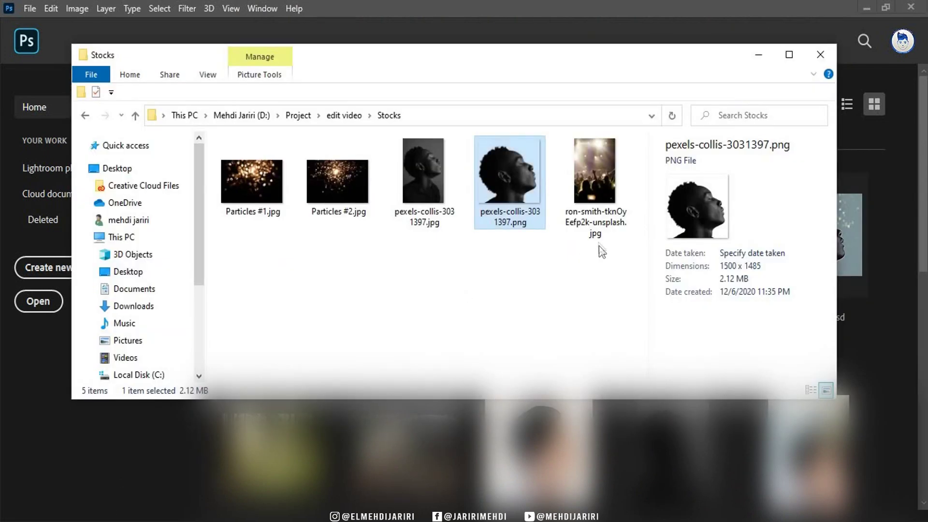
# - Compare the JPG portrait and PNG cut-out in Stocks, then minimise Explorer to reach Photoshop
pyautogui.moveTo(598, 245); pyautogui.dragTo(269, 191)
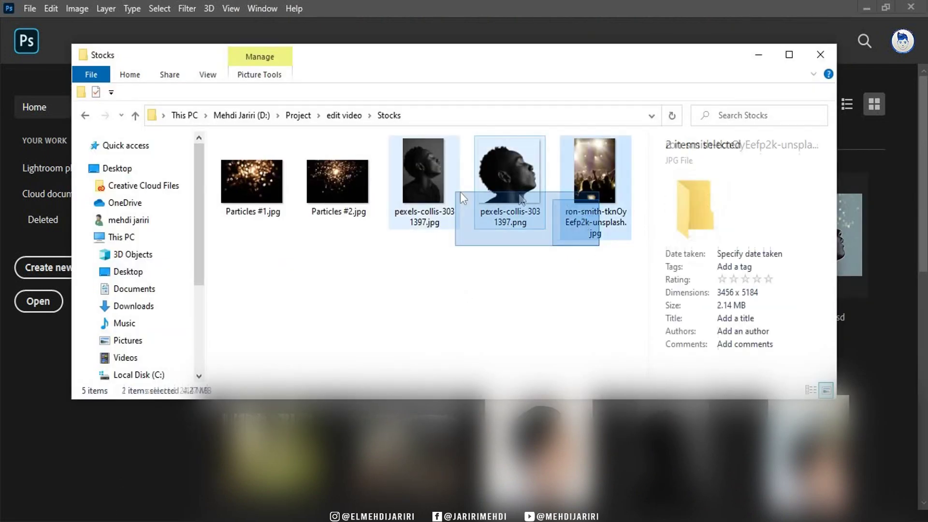
pyautogui.click(359, 290)
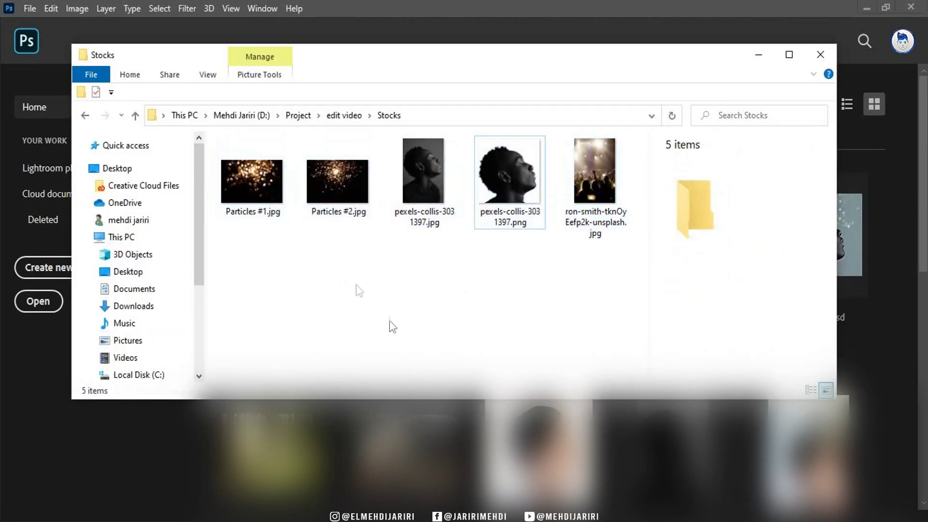
pyautogui.click(450, 169)
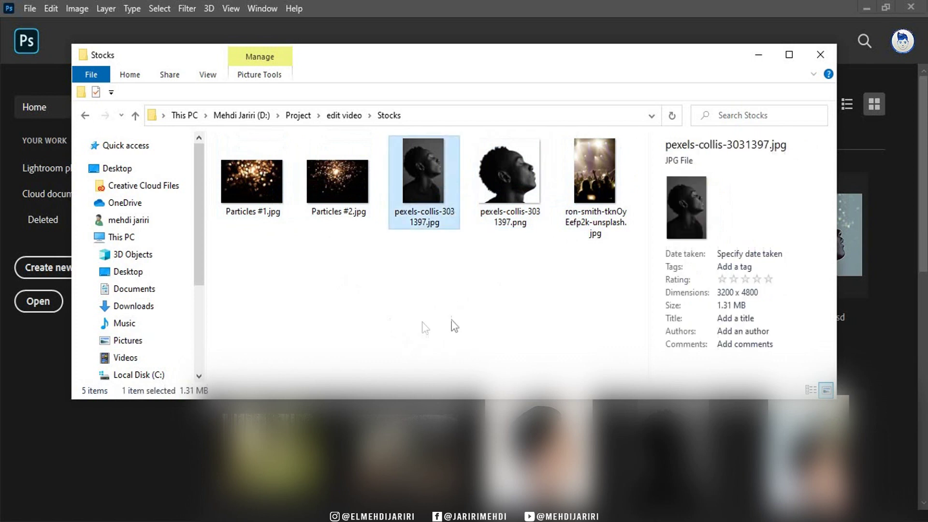
pyautogui.moveTo(424, 177)
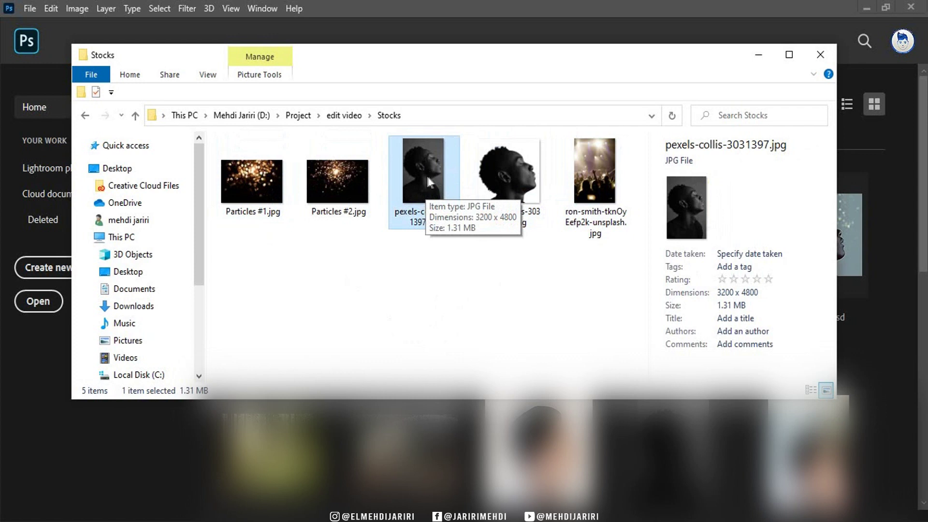
pyautogui.click(501, 166)
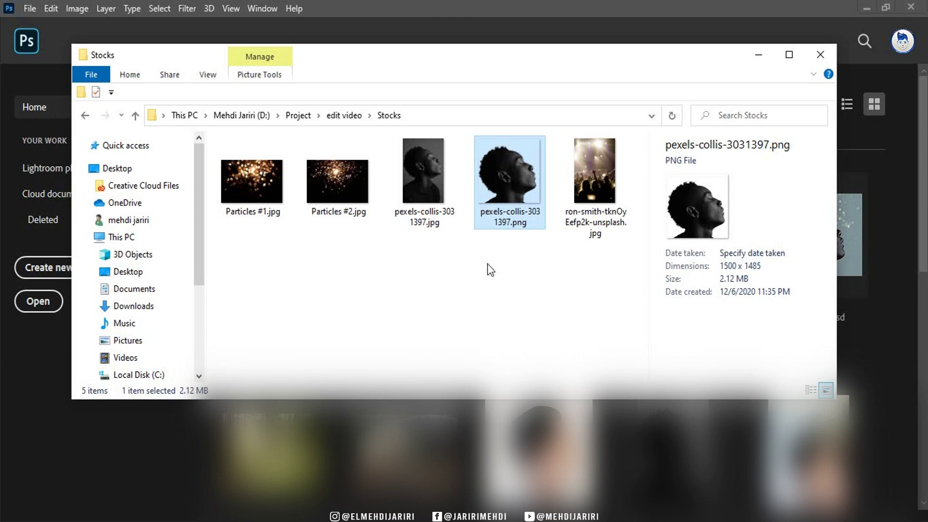
pyautogui.click(758, 54)
# - Create a 1920×1080 document and place the PNG cut-out portrait scaled to full canvas height
pyautogui.click(66, 266)
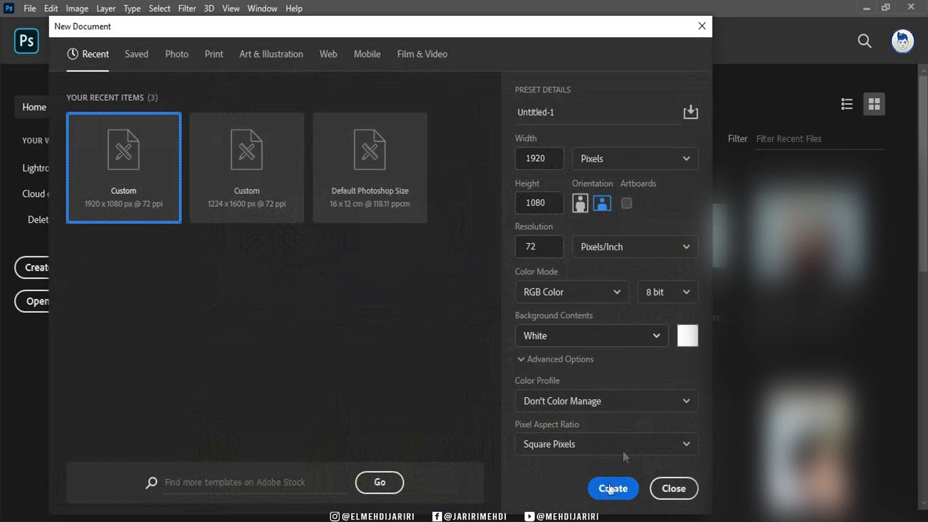
pyautogui.click(606, 489)
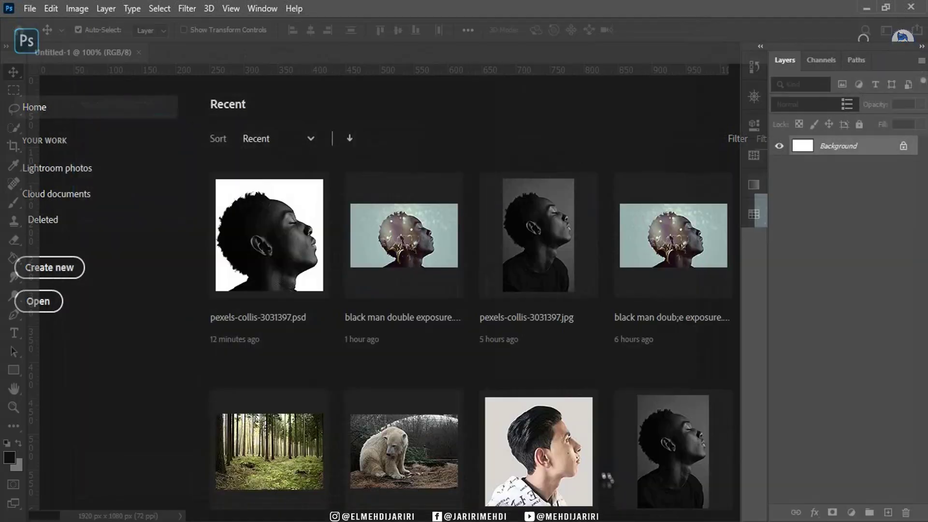
pyautogui.hotkey('alt', 'Tab')
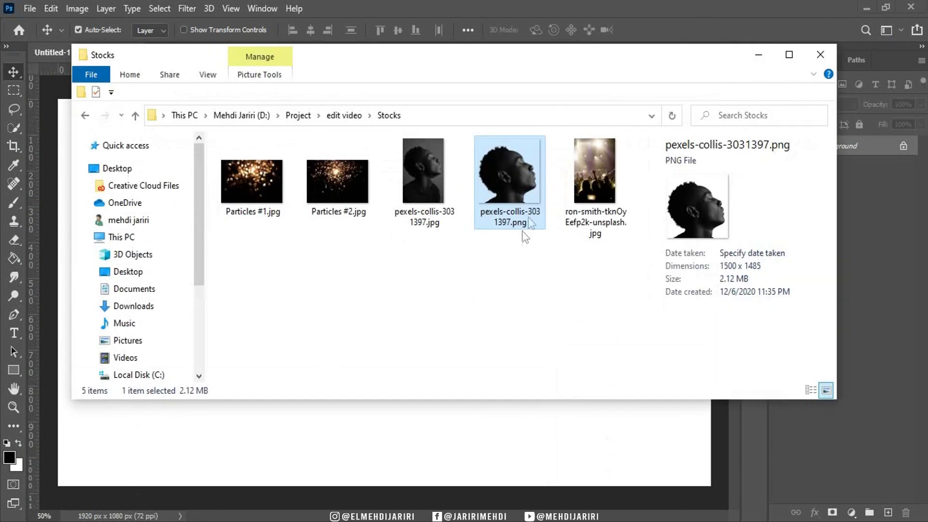
pyautogui.moveTo(523, 231); pyautogui.dragTo(388, 441)
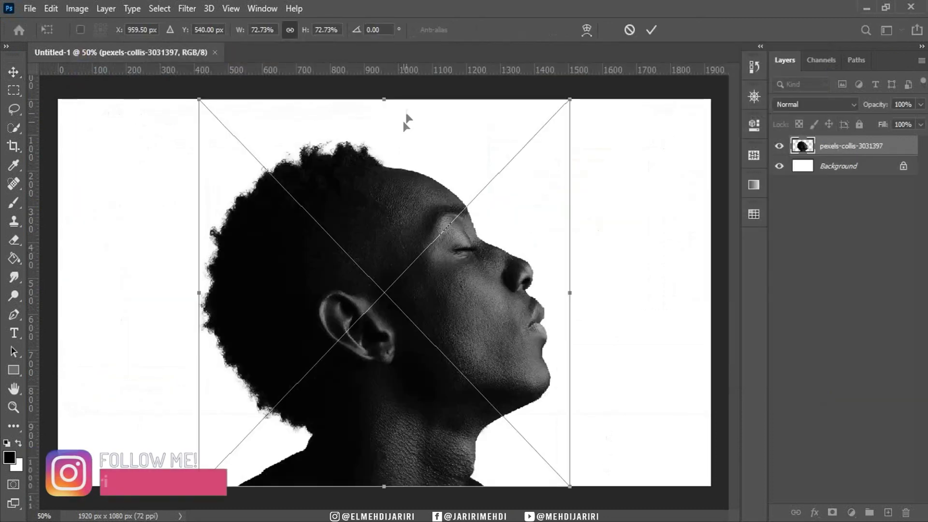
pyautogui.moveTo(386, 103); pyautogui.dragTo(384, 113)
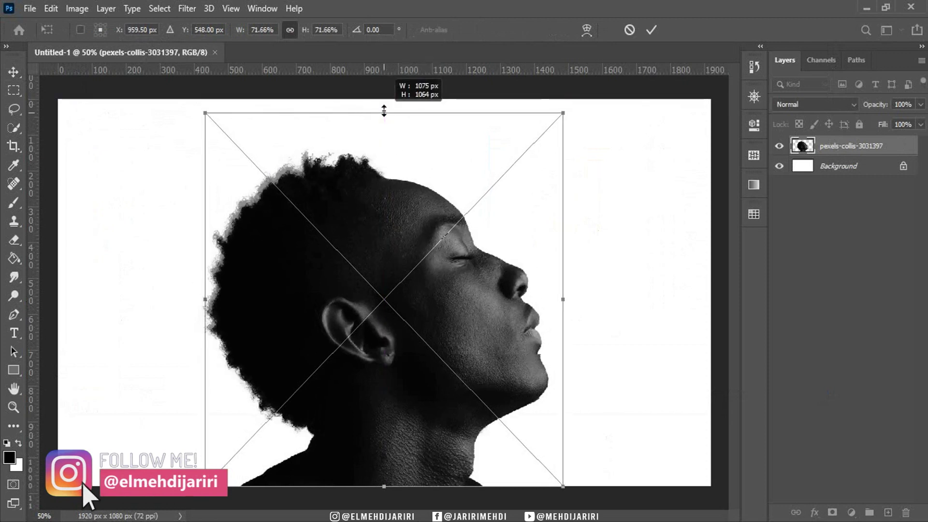
pyautogui.moveTo(384, 112); pyautogui.dragTo(385, 100)
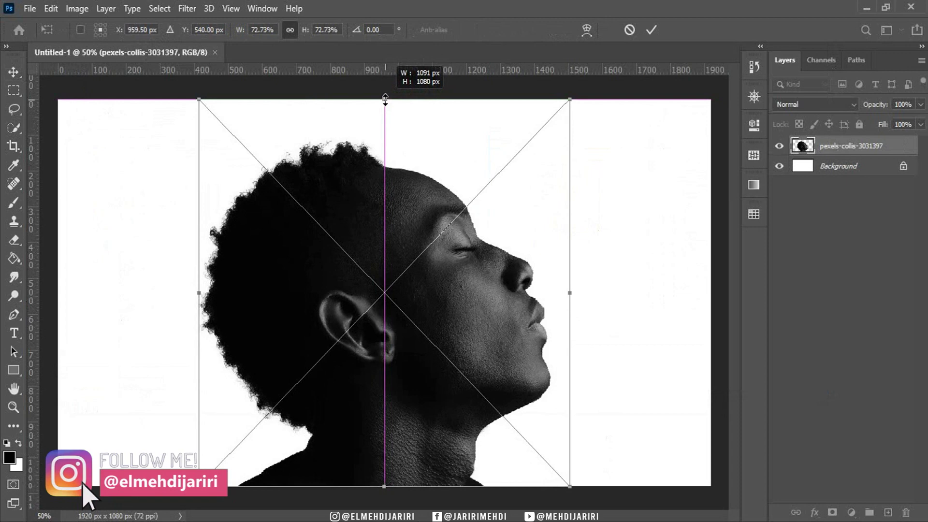
pyautogui.press('Return')
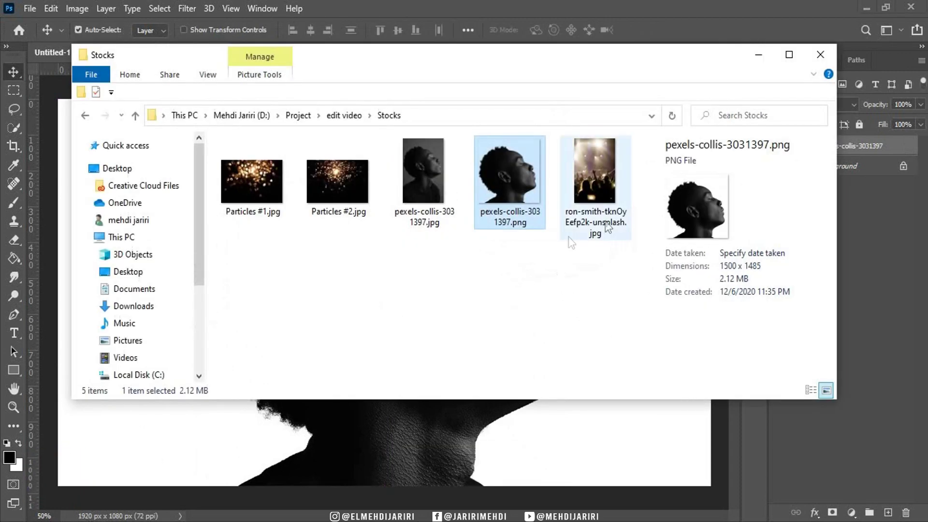
# - Place the ron-smith concert crowd JPG in Lighten mode, enlarged to fill the head
pyautogui.moveTo(611, 189); pyautogui.dragTo(425, 441)
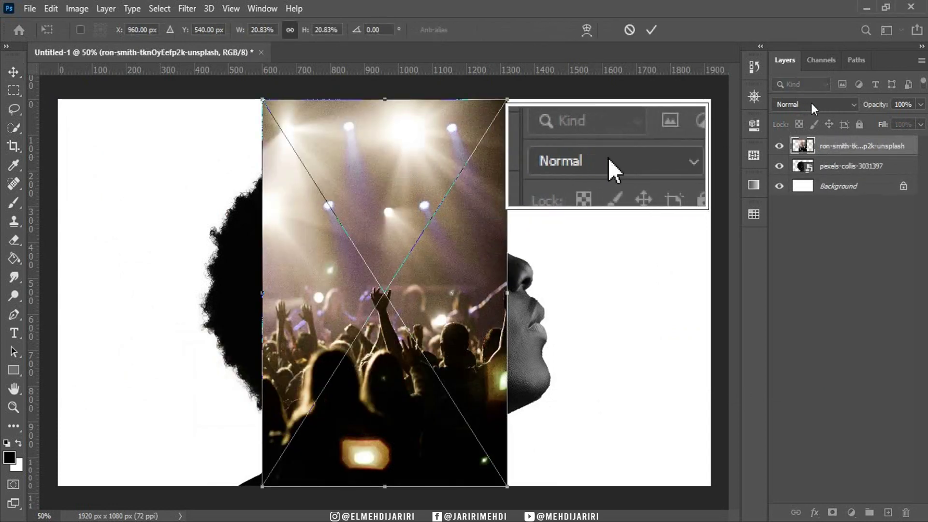
pyautogui.click(813, 109)
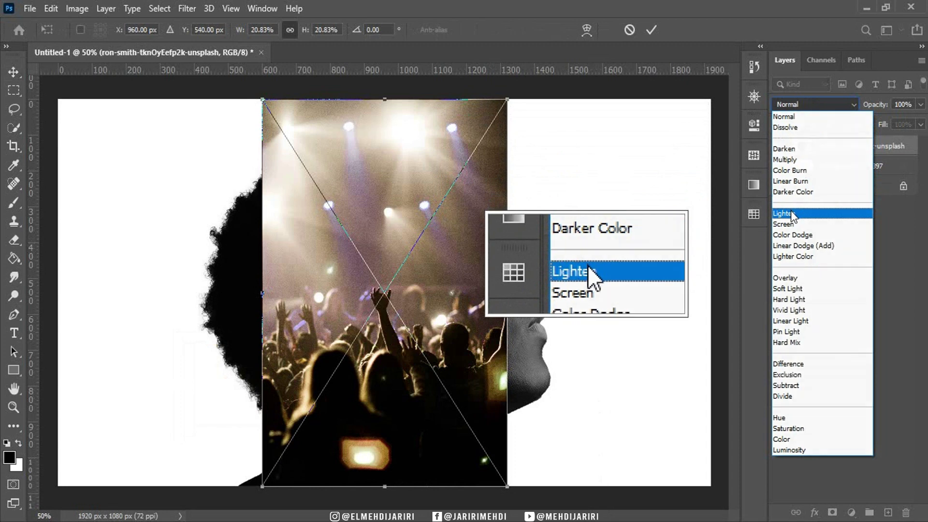
pyautogui.click(791, 213)
pyautogui.moveTo(588, 268); pyautogui.dragTo(588, 268)
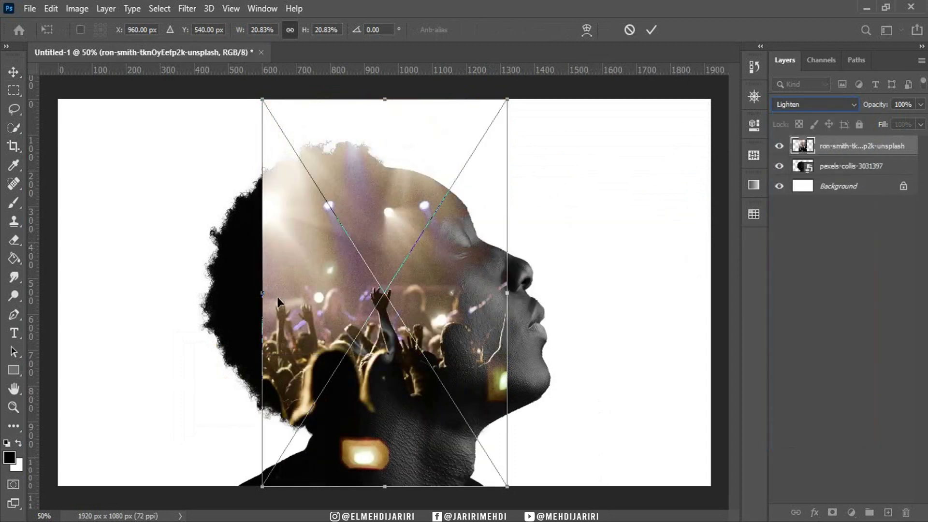
pyautogui.moveTo(262, 294); pyautogui.dragTo(193, 292)
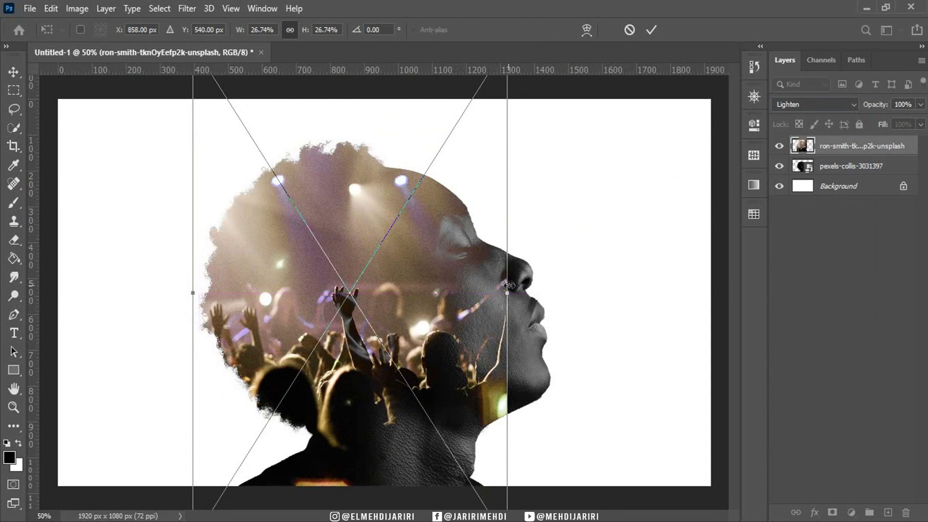
pyautogui.moveTo(509, 285); pyautogui.dragTo(474, 270)
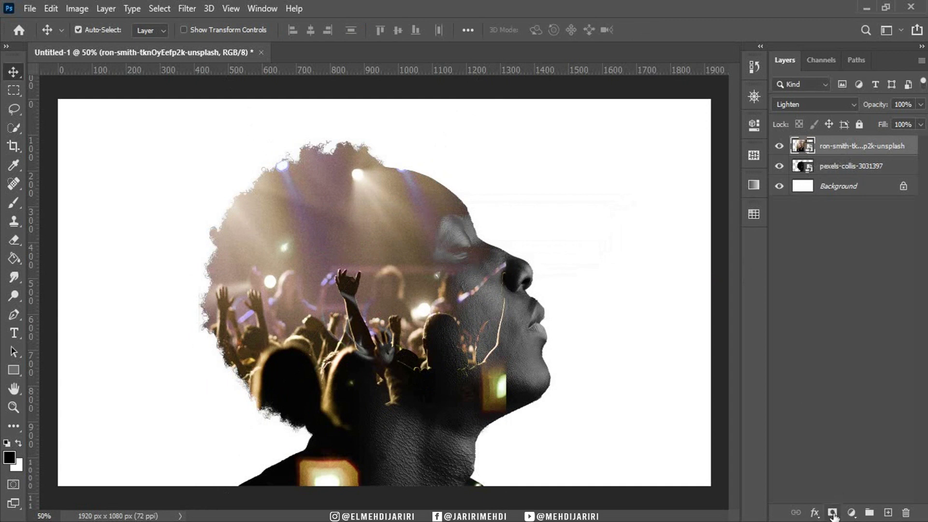
# - Add a layer mask to the concert layer and set up a small brush
pyautogui.click(831, 513)
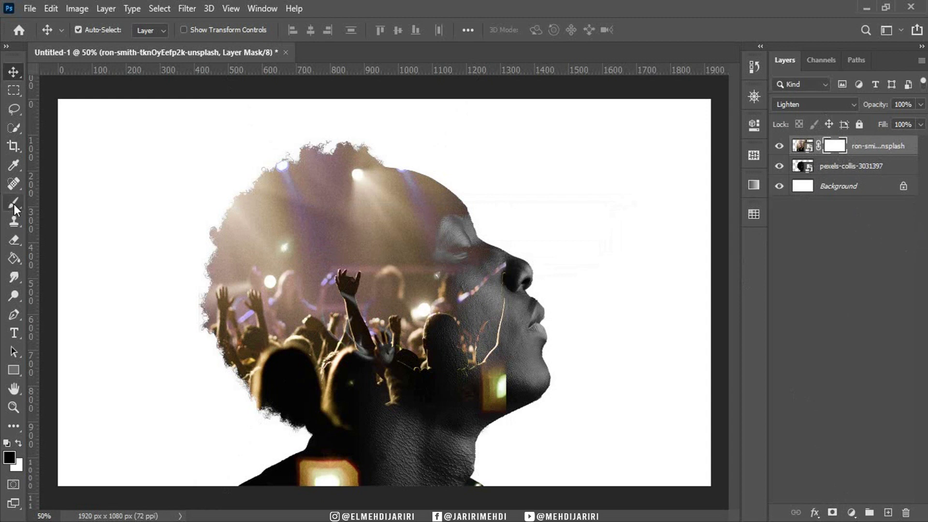
pyautogui.moveTo(13, 204); pyautogui.dragTo(38, 203)
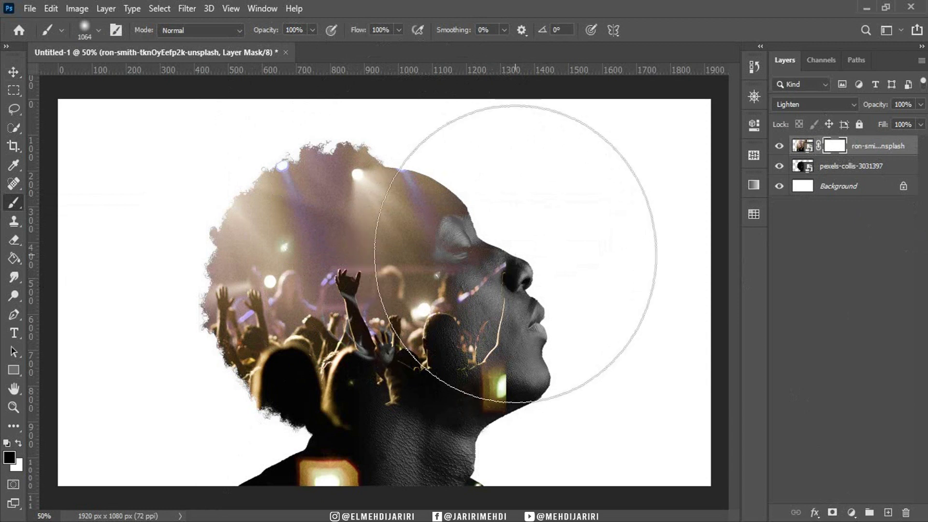
pyautogui.moveTo(515, 253); pyautogui.dragTo(434, 254)
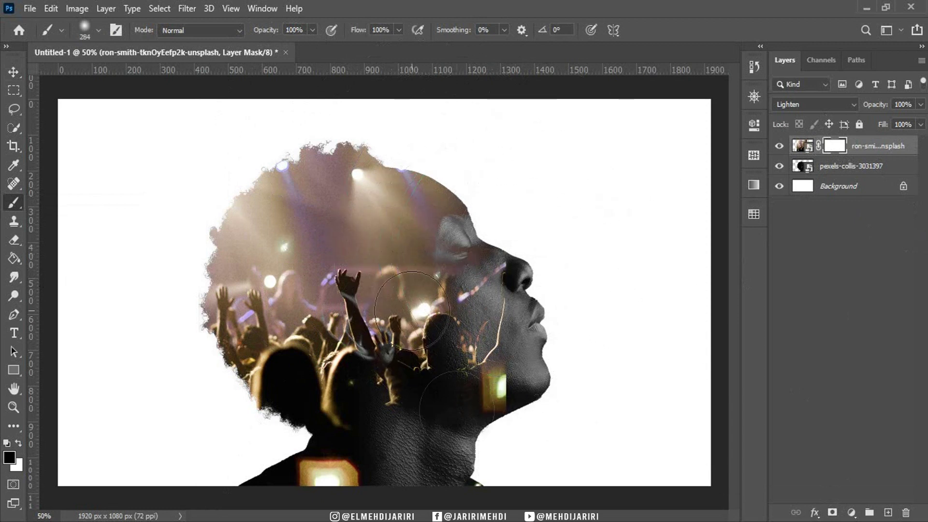
# - Paint out the crowd over the jaw, neck, cheek, upper face and hair edge
pyautogui.moveTo(526, 394)
pyautogui.mouseDown()
pyautogui.moveTo(497, 401)
pyautogui.moveTo(507, 406)
pyautogui.mouseUp()
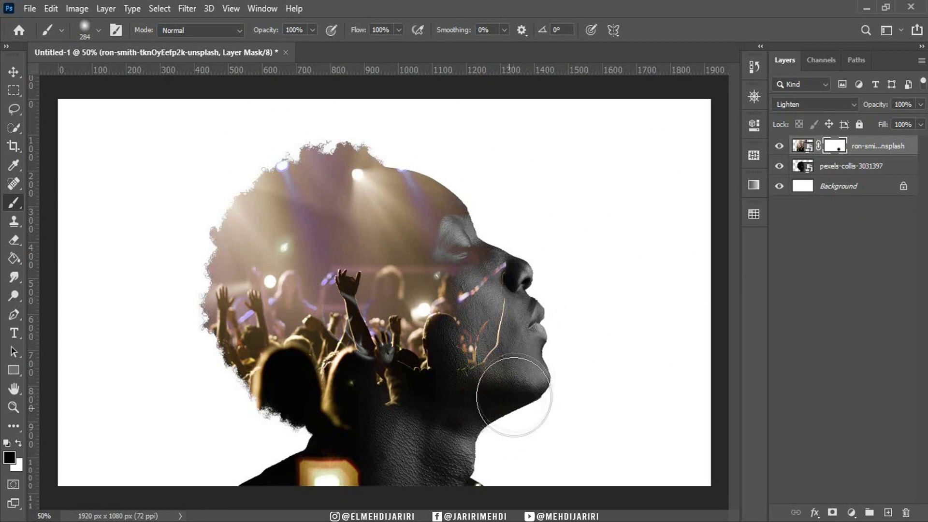
pyautogui.moveTo(269, 487)
pyautogui.mouseDown()
pyautogui.moveTo(332, 486)
pyautogui.moveTo(291, 489)
pyautogui.mouseUp()
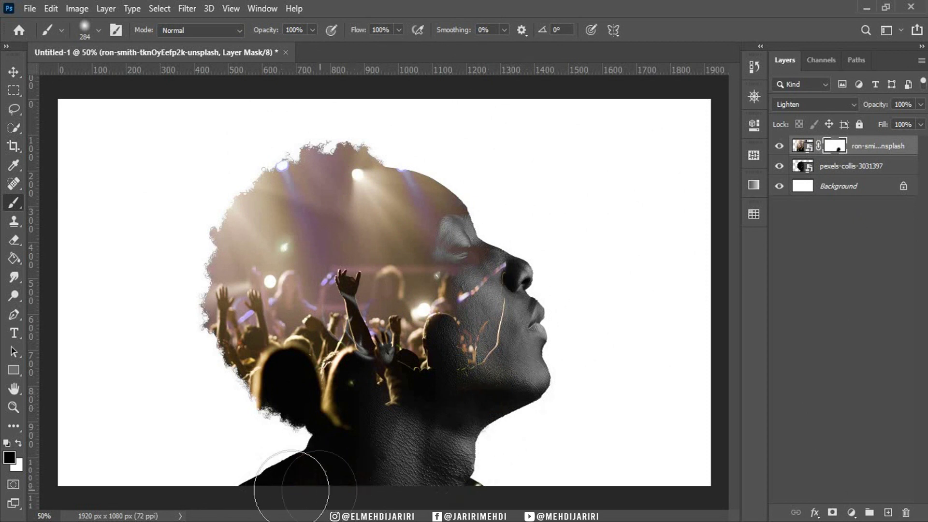
pyautogui.moveTo(527, 247)
pyautogui.mouseDown()
pyautogui.moveTo(507, 290)
pyautogui.moveTo(507, 383)
pyautogui.moveTo(518, 356)
pyautogui.mouseUp()
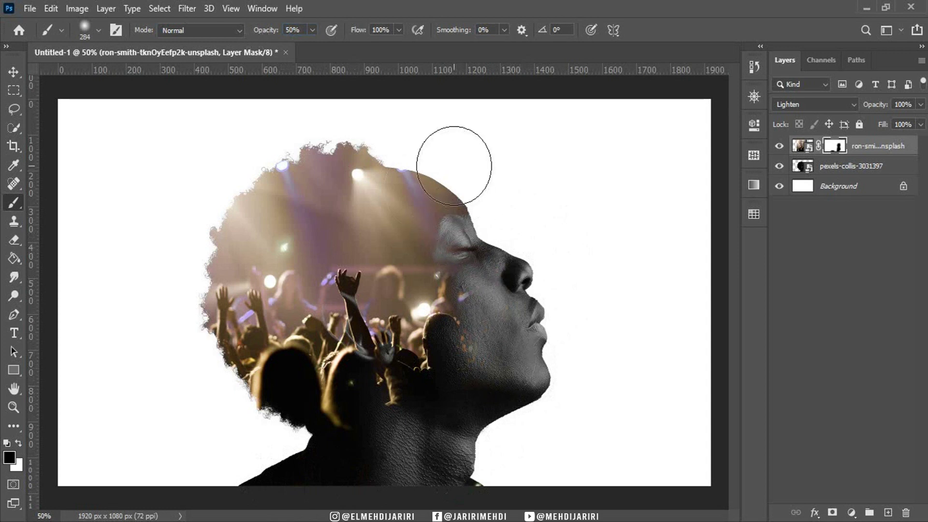
pyautogui.moveTo(460, 165)
pyautogui.mouseDown()
pyautogui.moveTo(442, 309)
pyautogui.moveTo(463, 371)
pyautogui.moveTo(414, 414)
pyautogui.moveTo(352, 435)
pyautogui.moveTo(381, 441)
pyautogui.mouseUp()
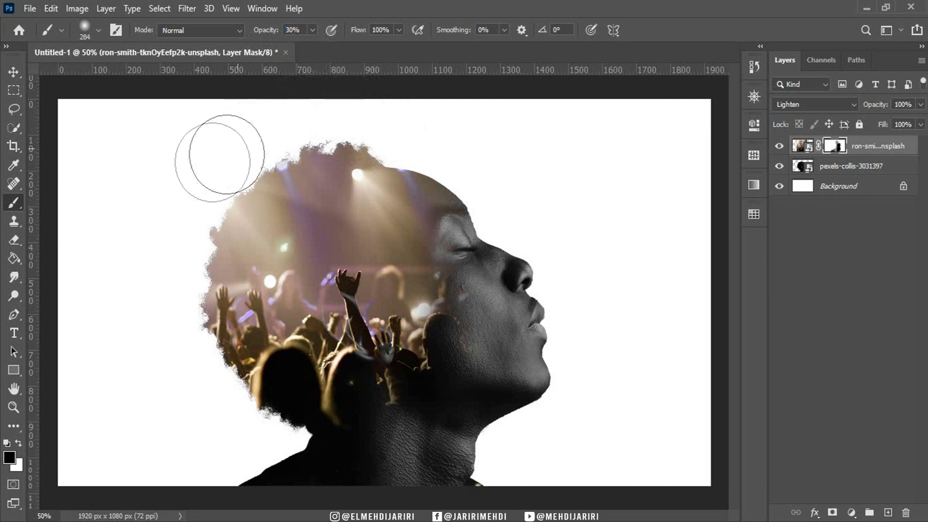
pyautogui.moveTo(208, 181)
pyautogui.mouseDown()
pyautogui.moveTo(207, 383)
pyautogui.moveTo(175, 309)
pyautogui.moveTo(269, 124)
pyautogui.moveTo(223, 404)
pyautogui.mouseUp()
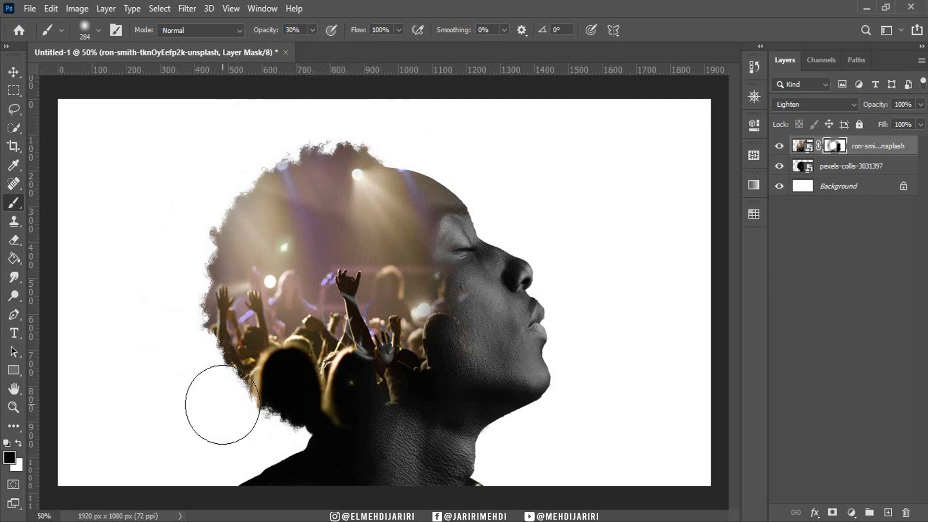
# - Add a light grey (e7e7e7) solid colour fill layer above the Background
pyautogui.click(851, 191)
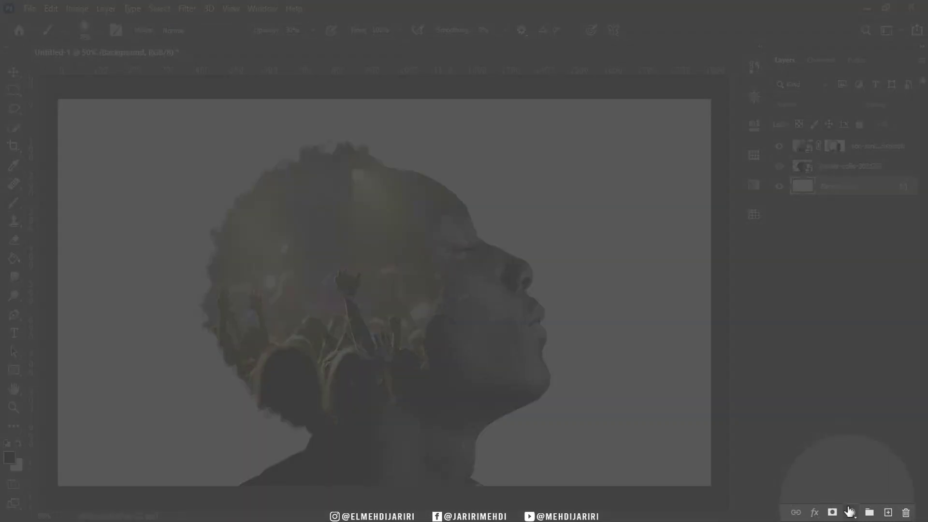
pyautogui.click(851, 511)
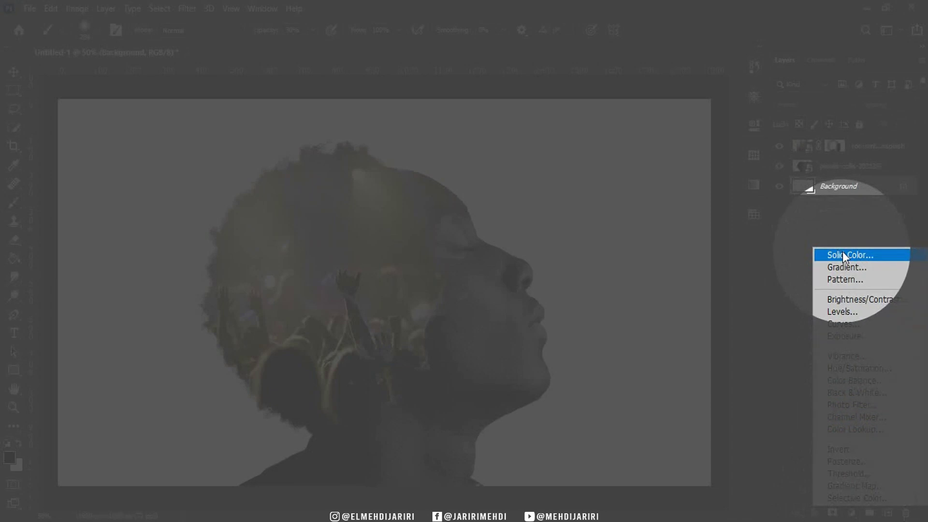
pyautogui.click(842, 252)
pyautogui.moveTo(528, 169); pyautogui.dragTo(533, 159)
pyautogui.moveTo(429, 234); pyautogui.dragTo(414, 208)
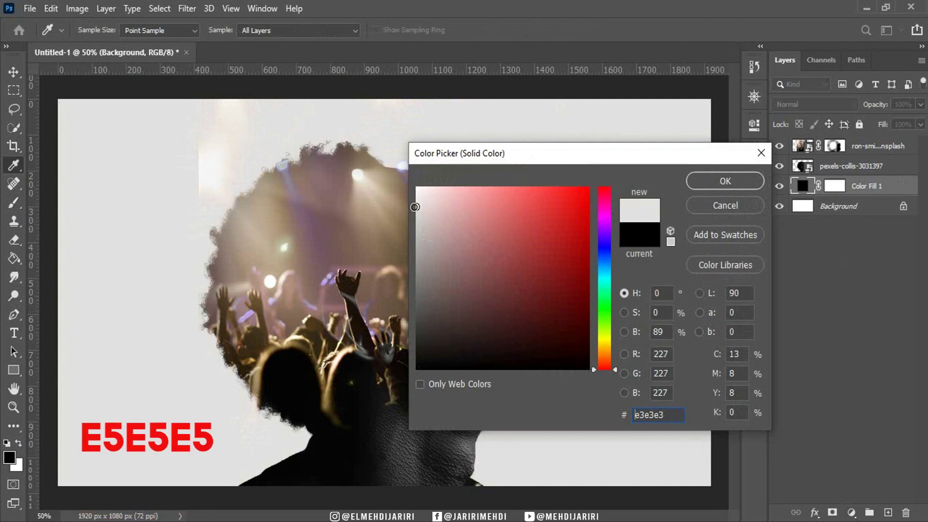
pyautogui.click(725, 181)
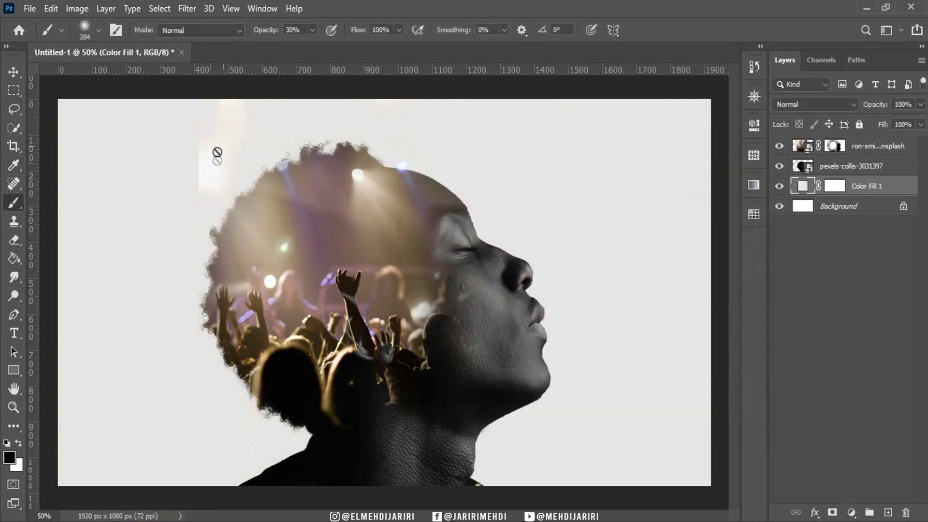
# - Paint the crowd layer mask black at 100% to hide the glow along the top
pyautogui.click(834, 147)
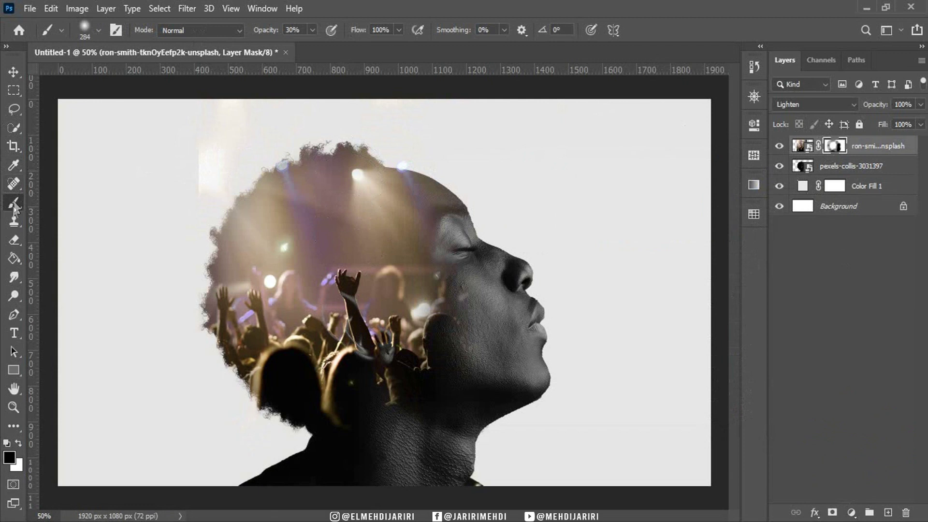
pyautogui.write('100')
pyautogui.press('Return')
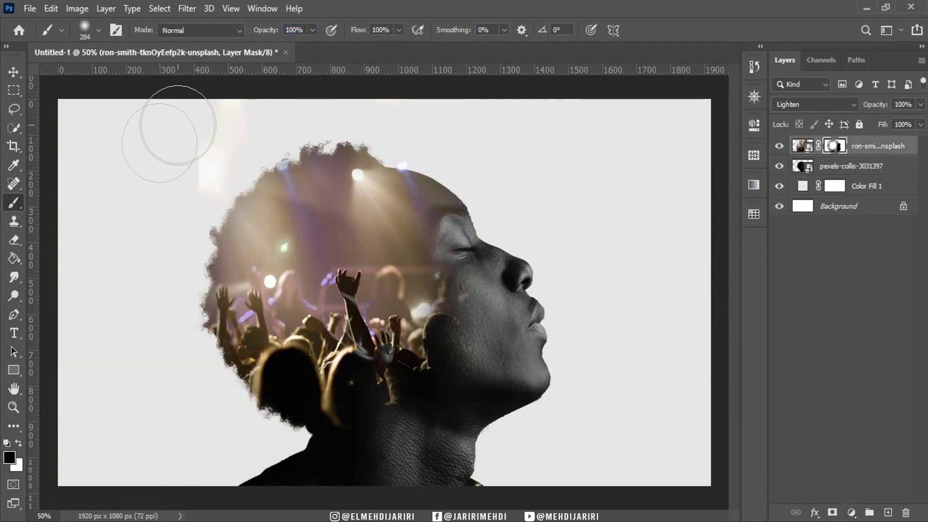
pyautogui.moveTo(179, 172); pyautogui.dragTo(213, 102)
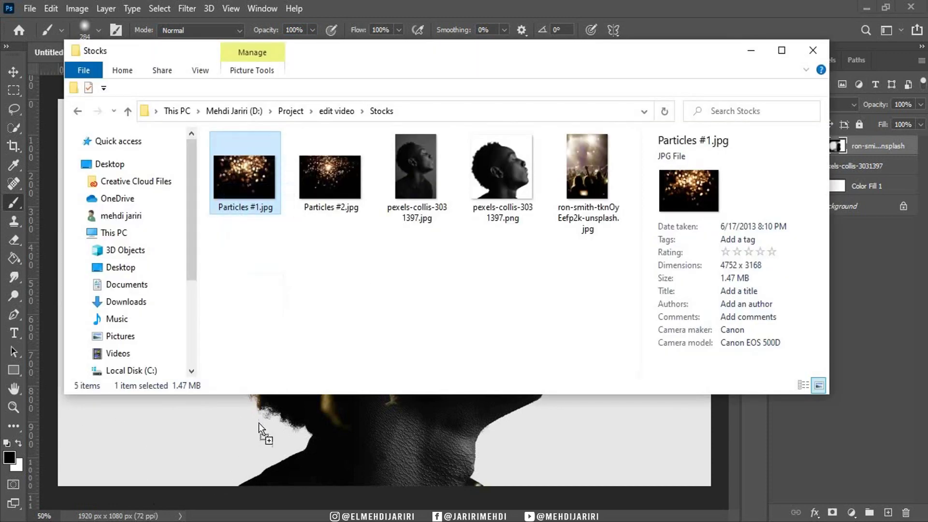
# - Place Particles #1.jpg scaled to fill the canvas and blend it in Lighten mode
pyautogui.moveTo(245, 185); pyautogui.dragTo(259, 423)
pyautogui.moveTo(381, 117); pyautogui.dragTo(383, 99)
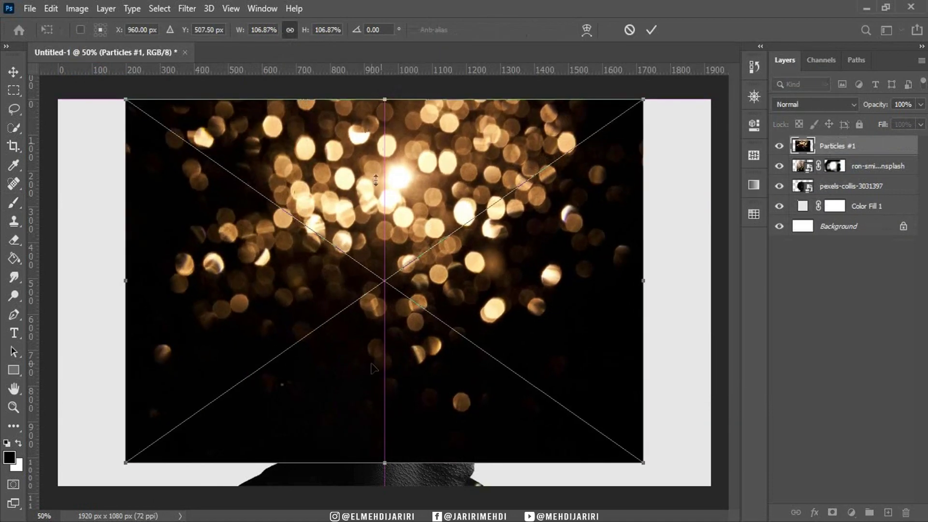
pyautogui.moveTo(384, 462); pyautogui.dragTo(386, 485)
pyautogui.press('Return')
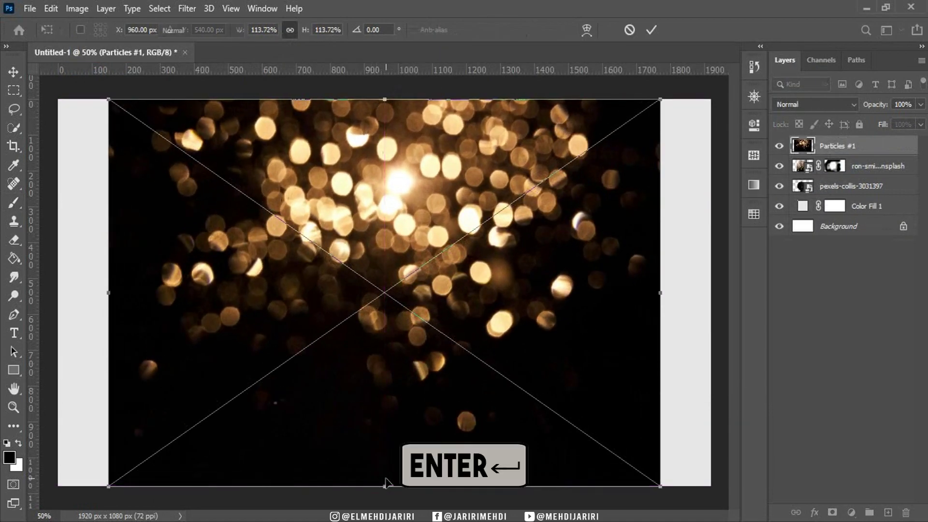
pyautogui.click(808, 105)
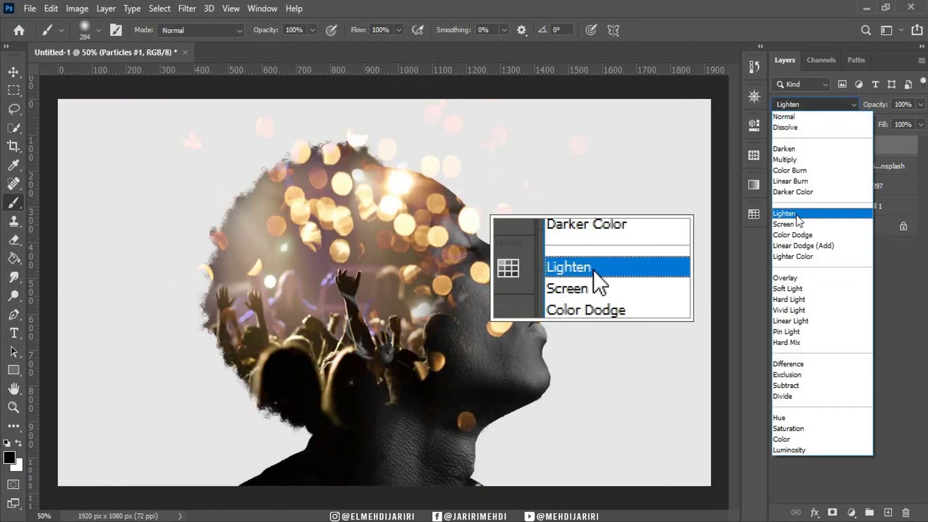
pyautogui.click(783, 213)
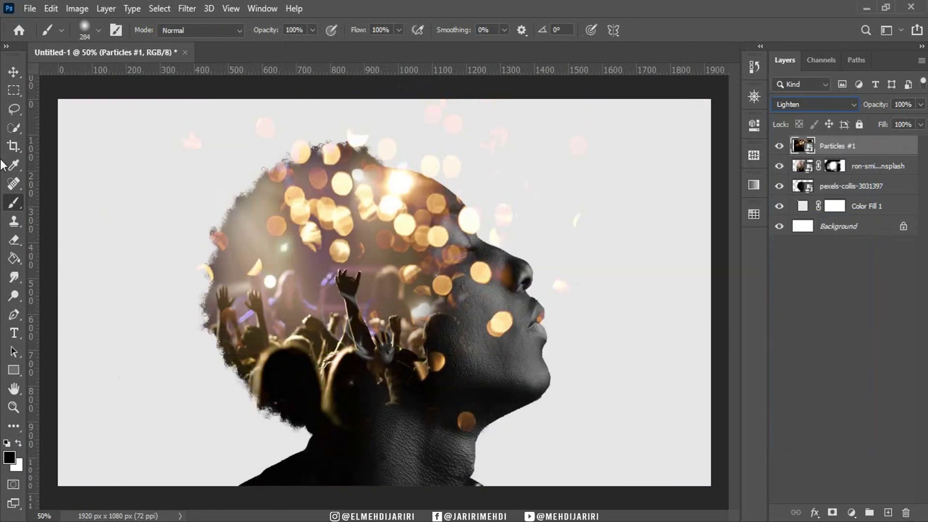
# - Shift the bokeh up-left and clip it to the concert crowd layer
pyautogui.click(14, 74)
pyautogui.moveTo(353, 216); pyautogui.dragTo(185, 115)
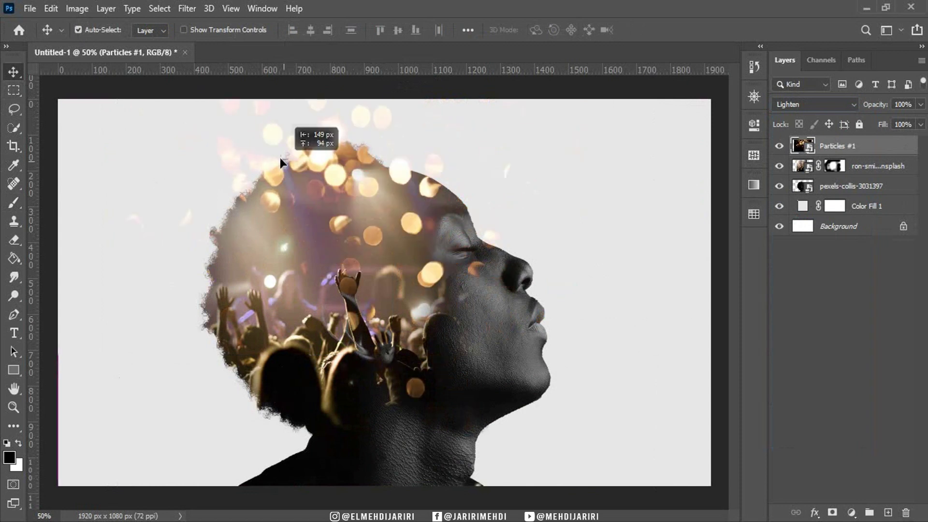
pyautogui.moveTo(184, 114); pyautogui.dragTo(186, 115)
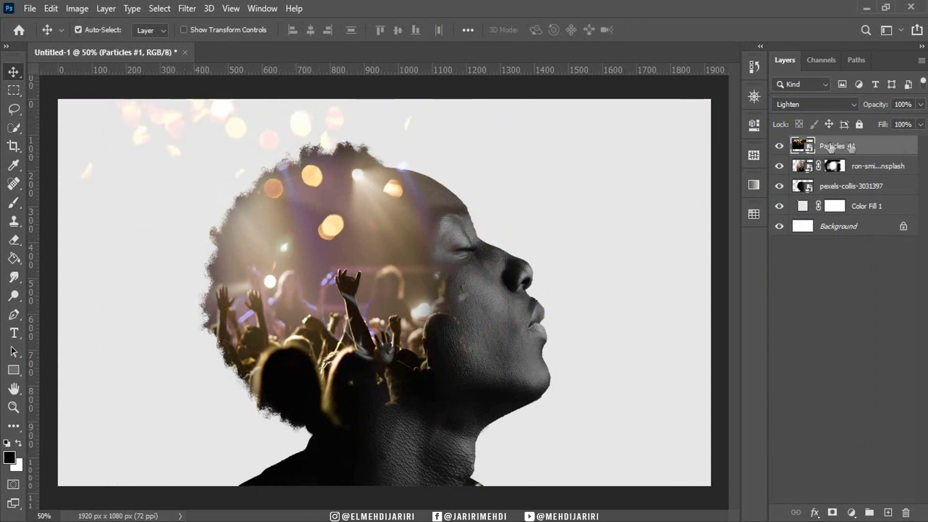
pyautogui.rightClick(878, 148)
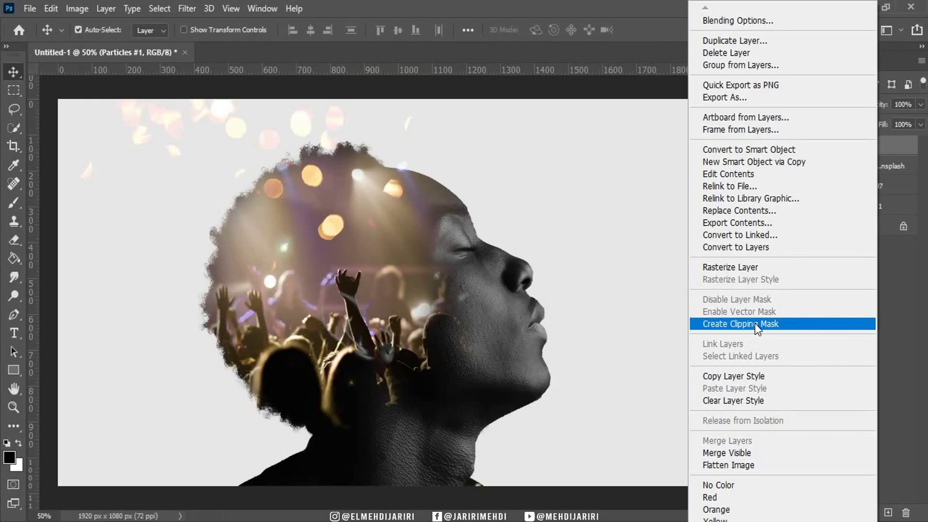
pyautogui.click(762, 325)
pyautogui.moveTo(279, 188); pyautogui.dragTo(315, 171)
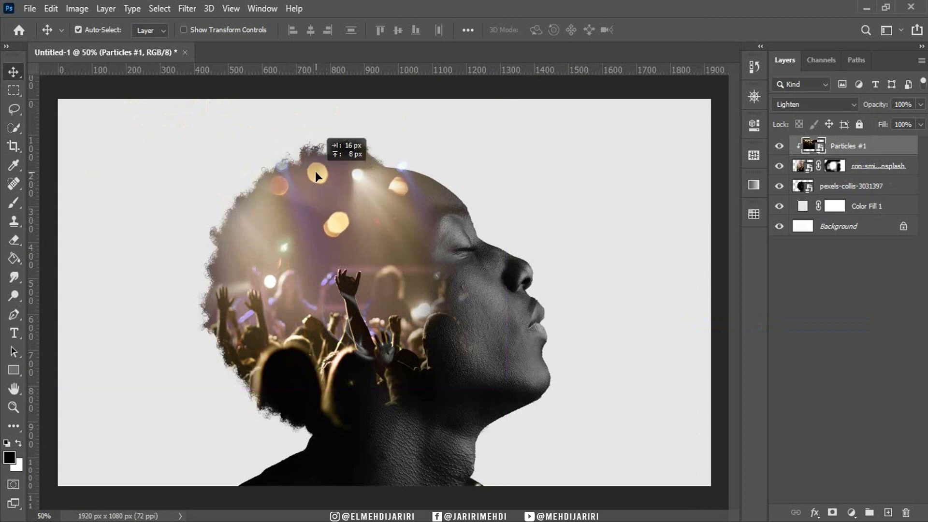
pyautogui.click(806, 207)
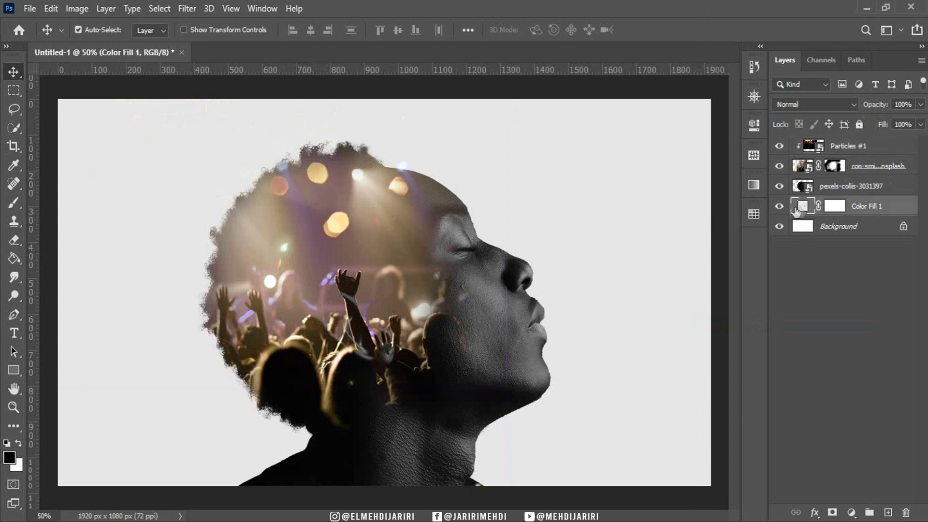
# - Place Particles #2.jpg above the grey fill, stretched across the canvas, in Overlay mode
pyautogui.hotkey('alt', 'Tab')
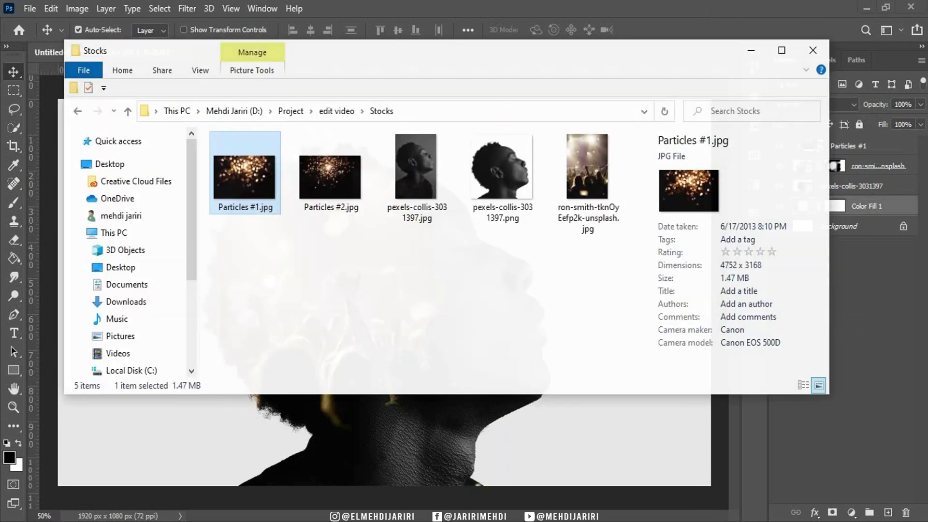
pyautogui.moveTo(332, 204); pyautogui.dragTo(364, 427)
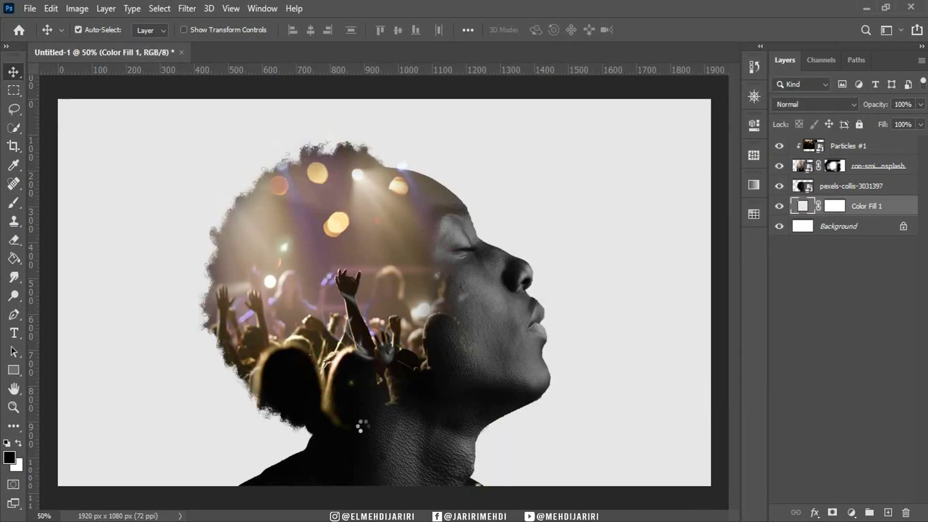
pyautogui.moveTo(384, 120)
pyautogui.mouseDown()
pyautogui.moveTo(377, 103)
pyautogui.moveTo(394, 77)
pyautogui.mouseUp()
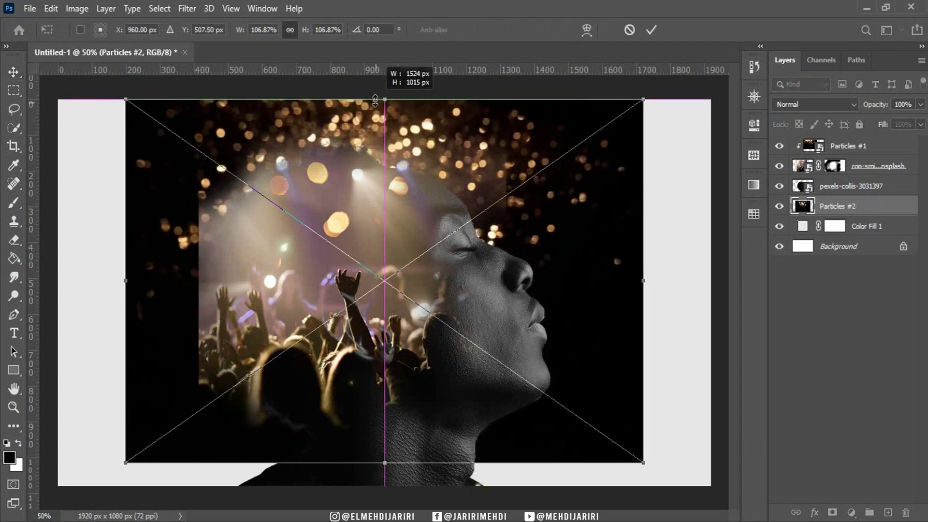
pyautogui.moveTo(655, 283); pyautogui.dragTo(711, 270)
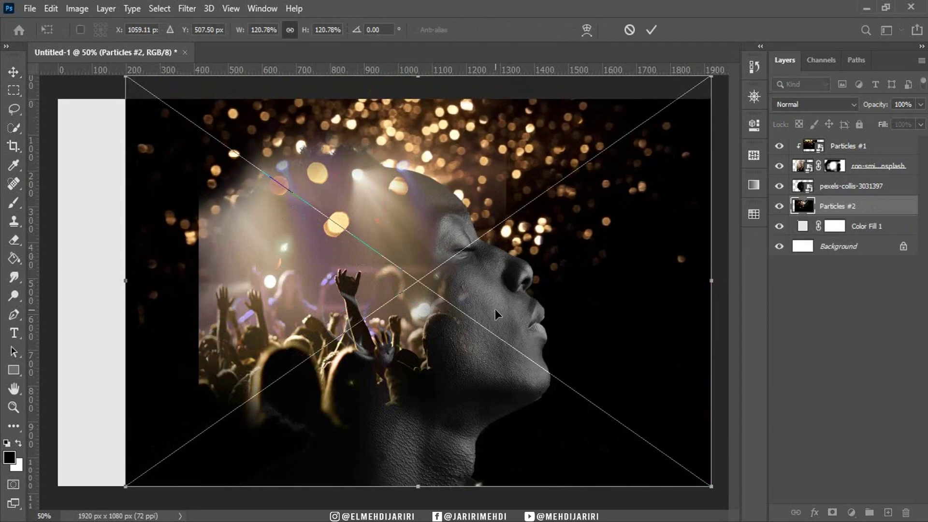
pyautogui.moveTo(125, 280); pyautogui.dragTo(58, 271)
pyautogui.press('Return')
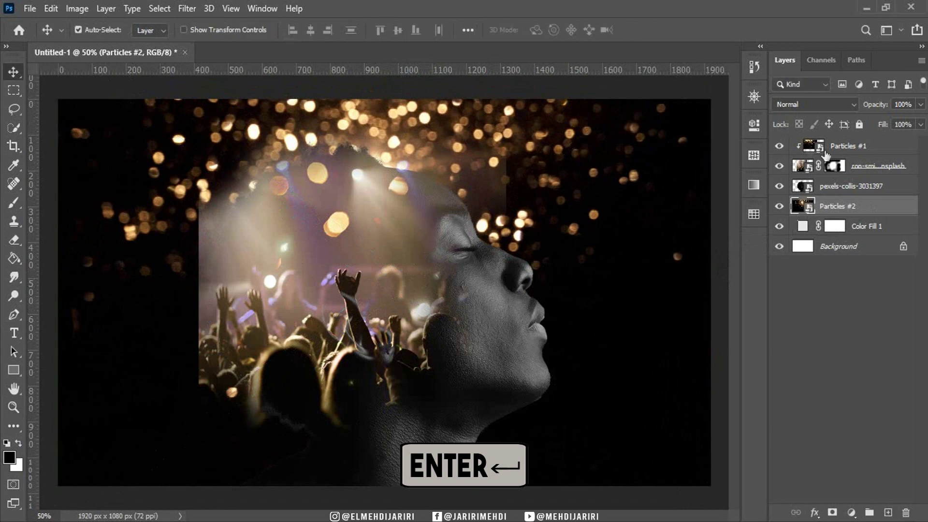
pyautogui.click(814, 105)
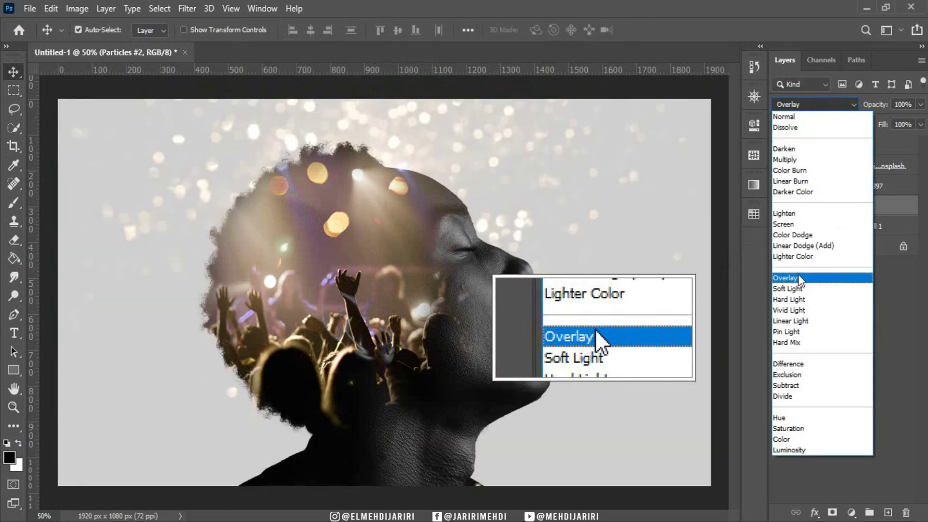
pyautogui.click(798, 278)
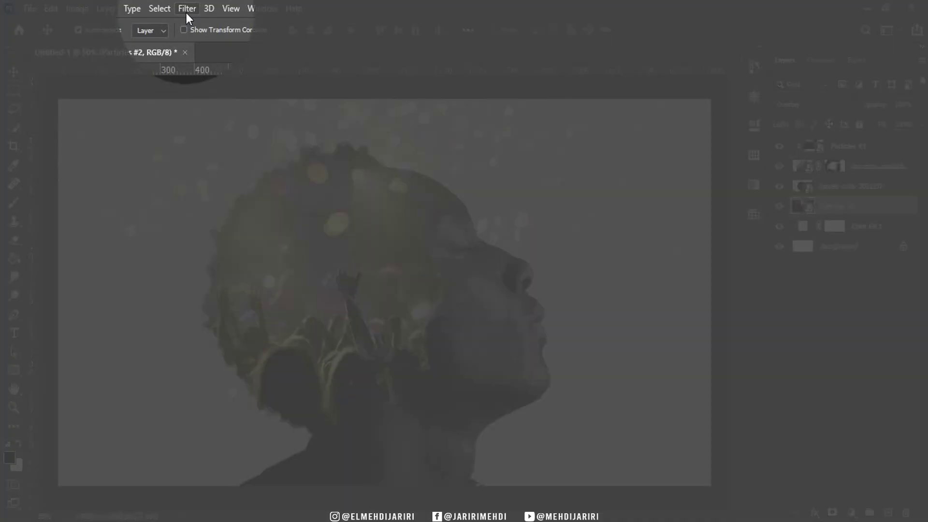
pyautogui.click(187, 9)
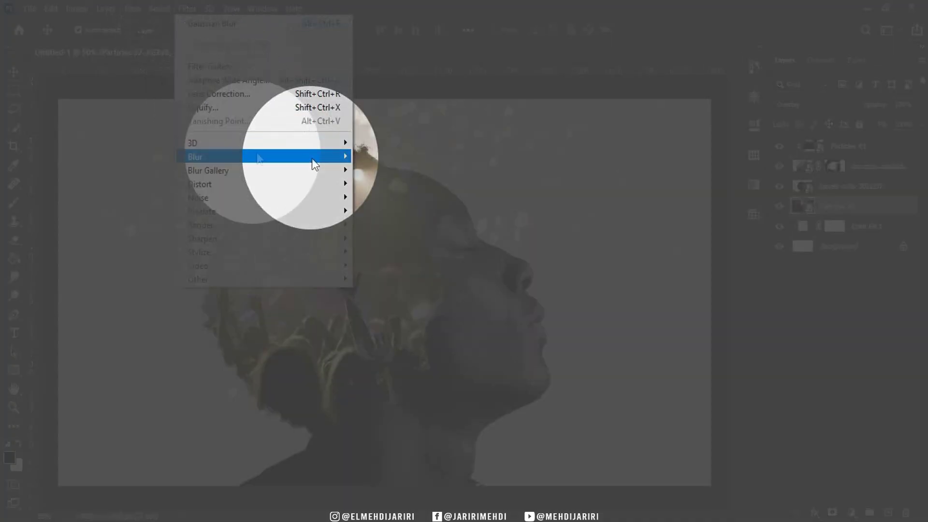
pyautogui.moveTo(218, 156)
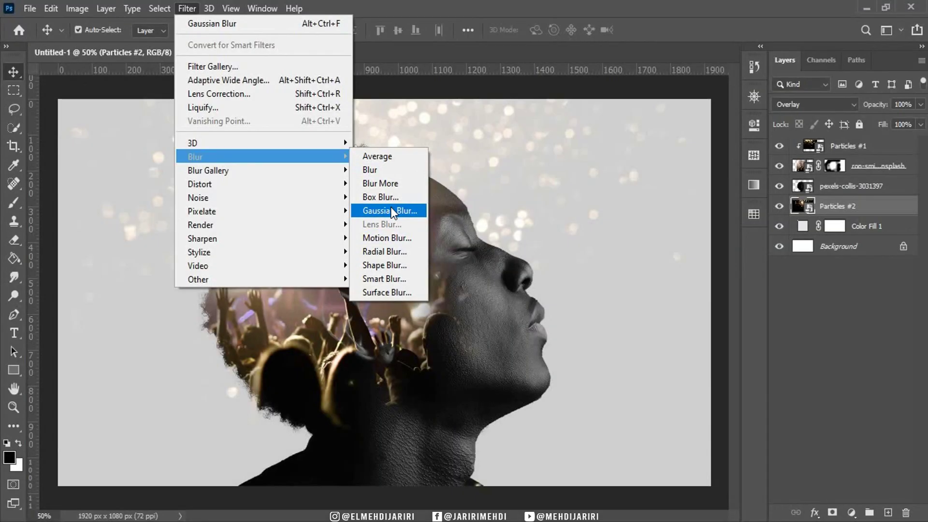
# - Apply a 7.0 px Gaussian Blur to the Particles #2 layer
pyautogui.click(390, 211)
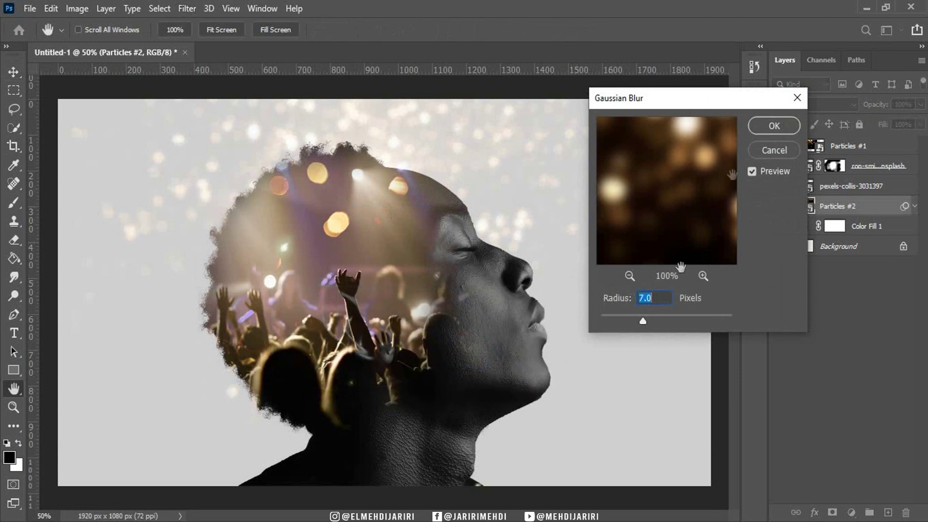
pyautogui.click(774, 129)
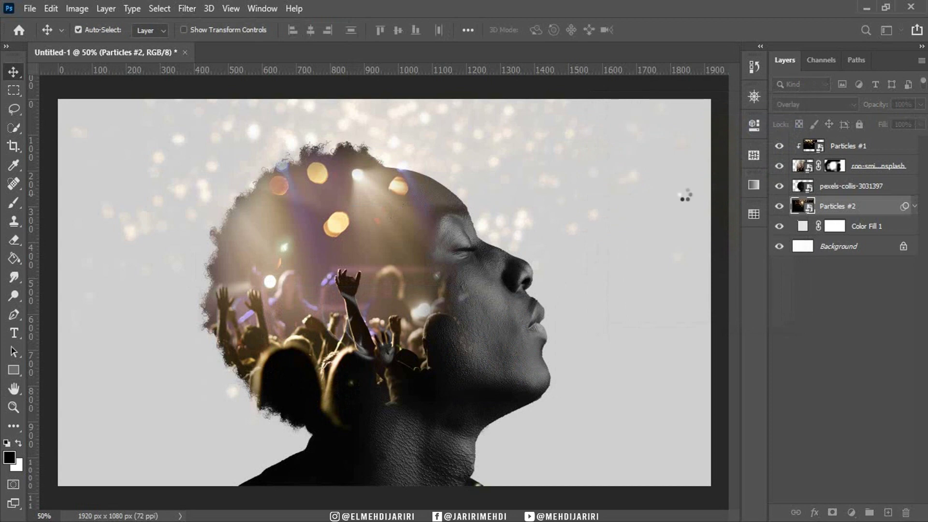
pyautogui.click(683, 194)
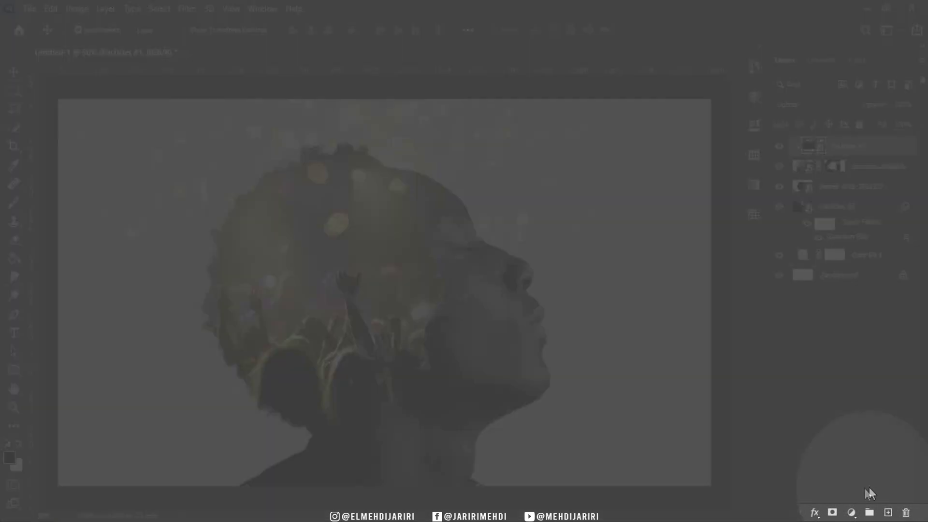
# - Add a Levels adjustment layer with Red channel output set to 25 and 228
pyautogui.click(851, 512)
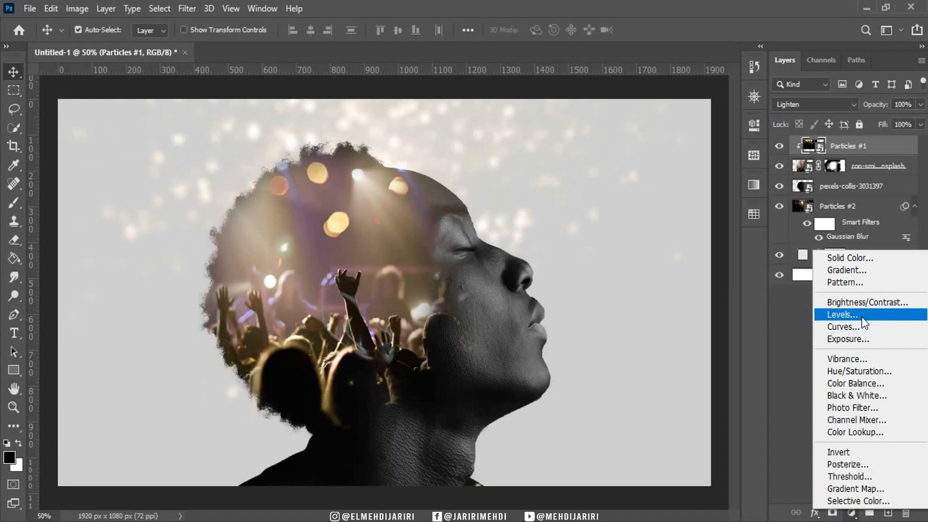
pyautogui.click(861, 315)
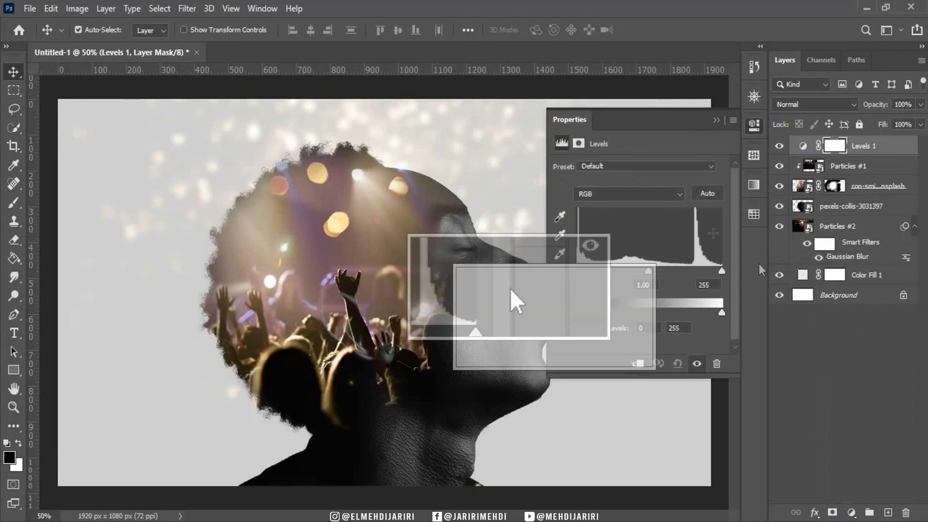
pyautogui.click(633, 193)
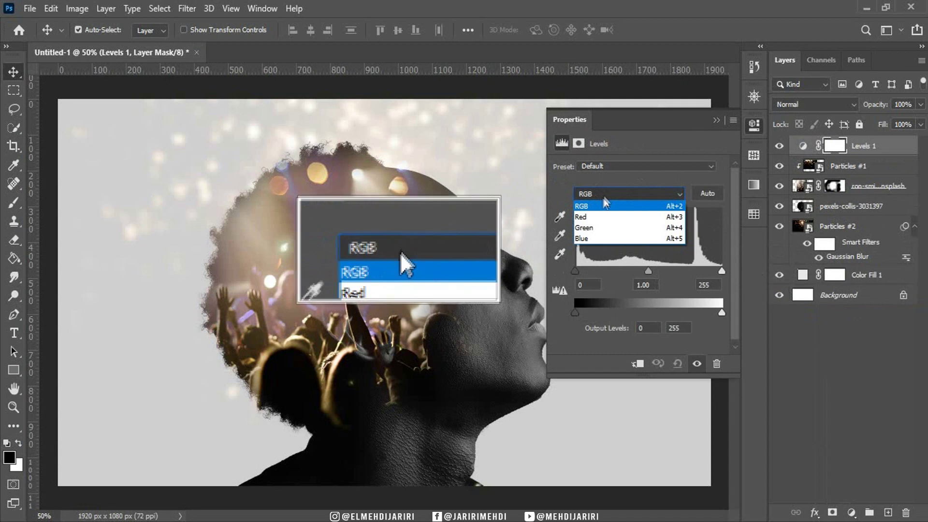
pyautogui.click(604, 218)
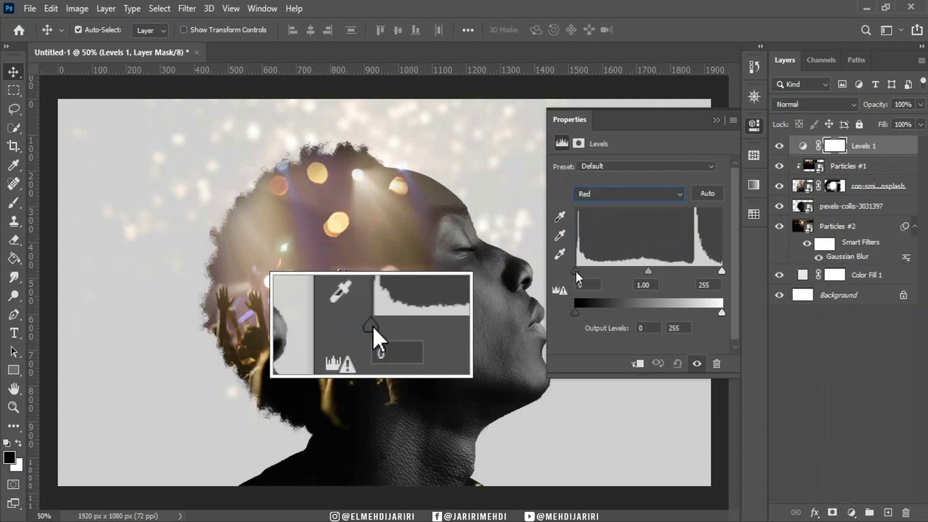
pyautogui.moveTo(575, 271); pyautogui.dragTo(564, 270)
pyautogui.moveTo(574, 312); pyautogui.dragTo(590, 311)
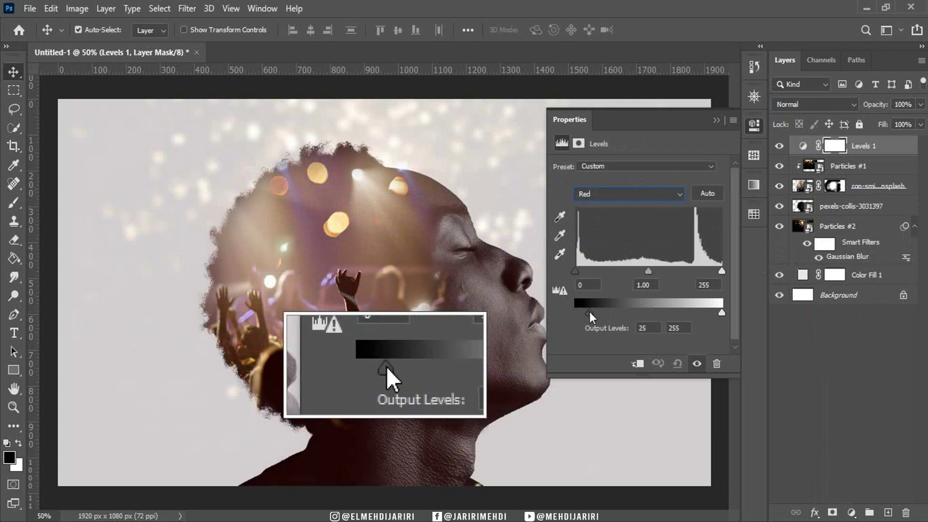
pyautogui.moveTo(721, 312); pyautogui.dragTo(706, 313)
# - Set the Levels Blue channel input to 27/1.25/207 and output to 20/210
pyautogui.click(605, 194)
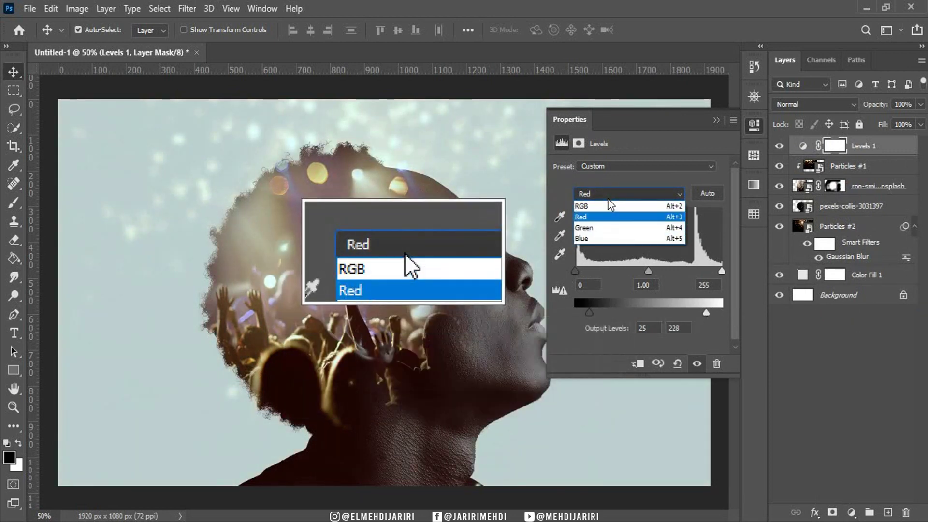
pyautogui.click(592, 237)
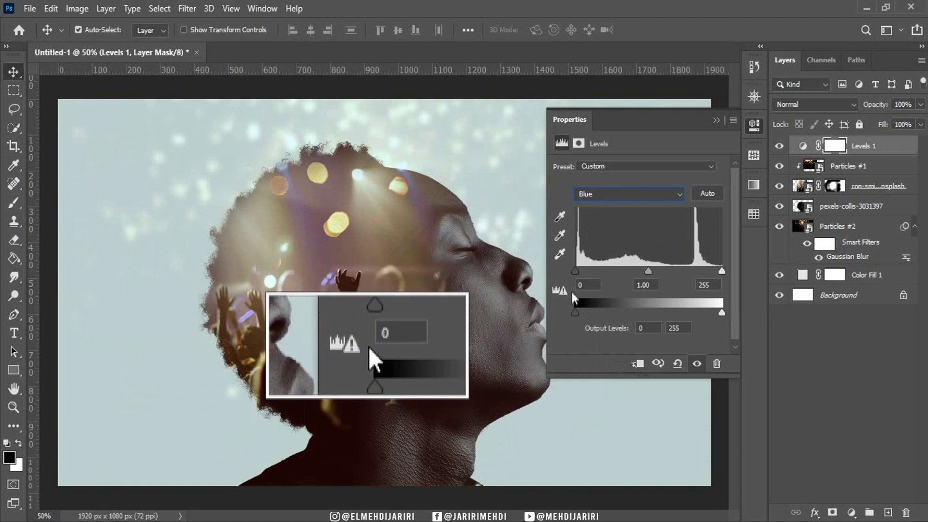
pyautogui.moveTo(575, 270); pyautogui.dragTo(590, 270)
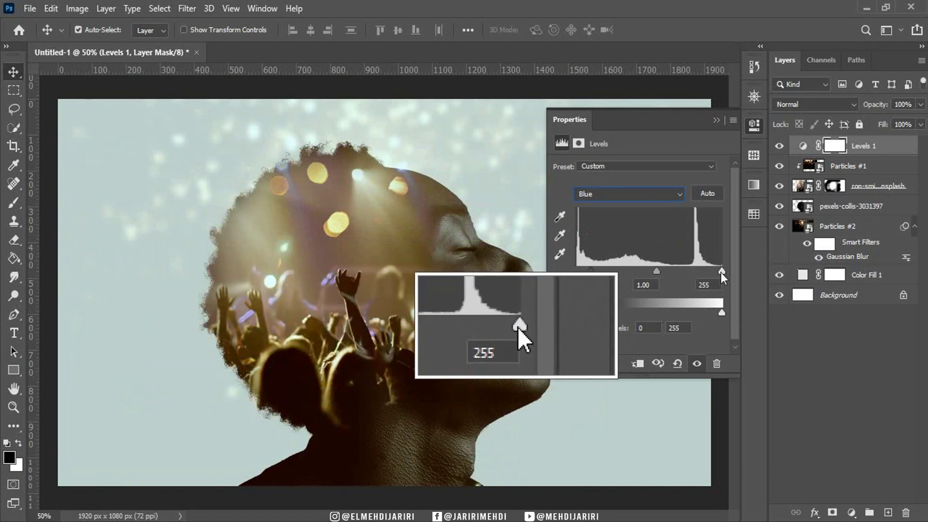
pyautogui.moveTo(720, 272); pyautogui.dragTo(634, 269)
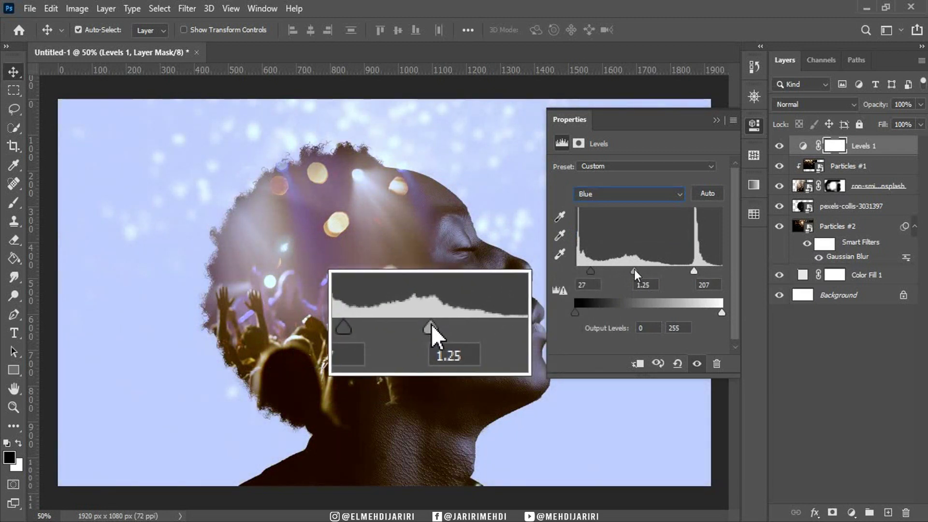
pyautogui.moveTo(574, 313); pyautogui.dragTo(586, 312)
pyautogui.moveTo(721, 313); pyautogui.dragTo(696, 312)
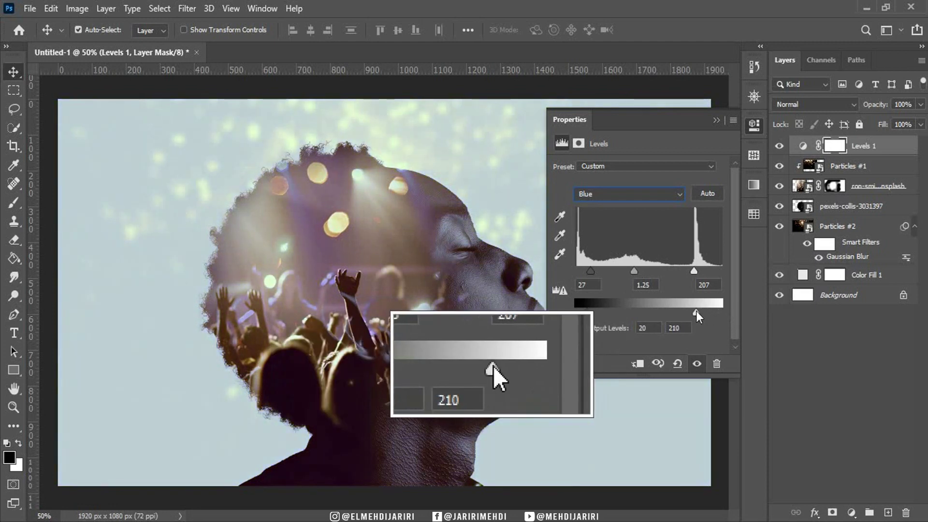
pyautogui.click(714, 119)
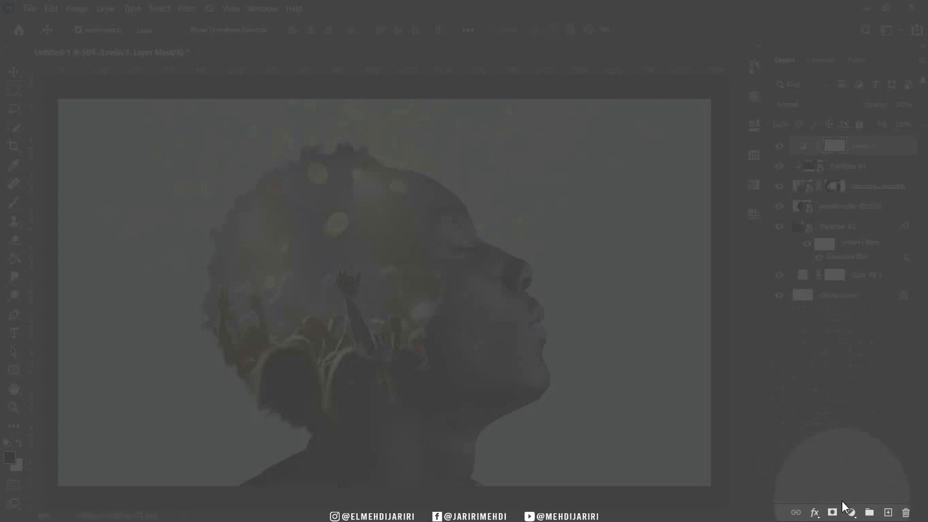
# - Add a Photo Filter adjustment layer using the Underwater filter at 25% density
pyautogui.click(850, 512)
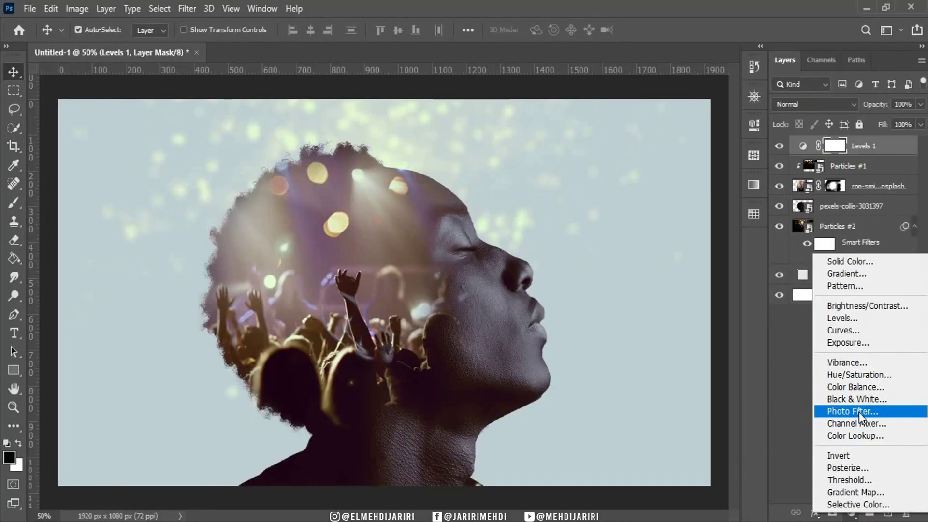
pyautogui.click(859, 412)
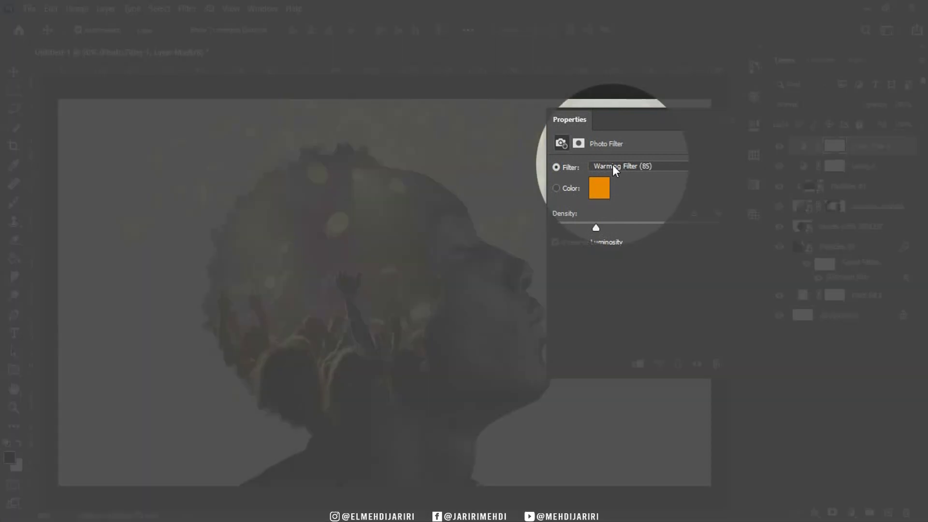
pyautogui.click(612, 166)
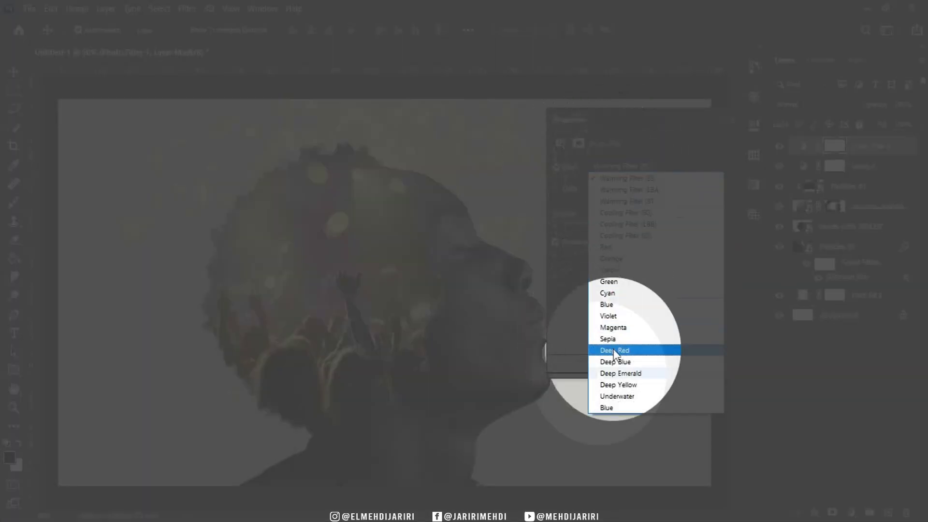
pyautogui.click(628, 396)
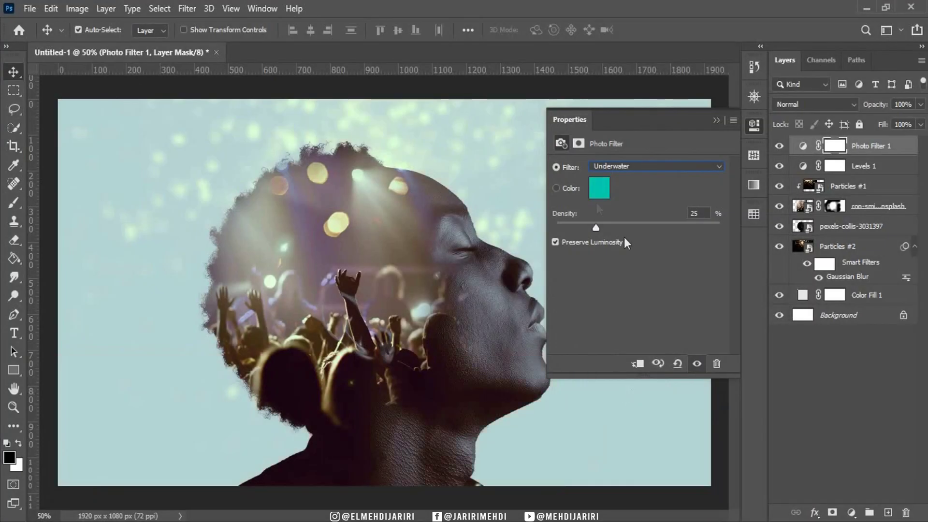
pyautogui.doubleClick(694, 212)
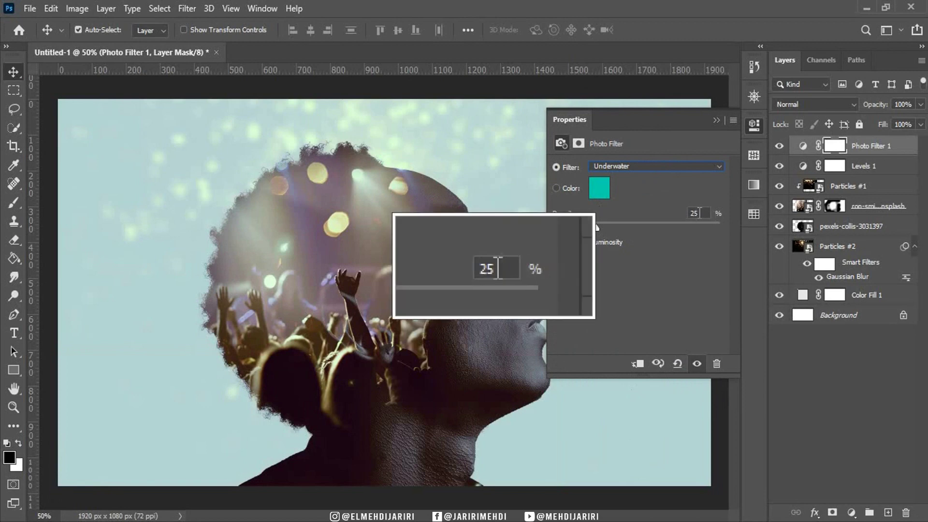
pyautogui.click(720, 121)
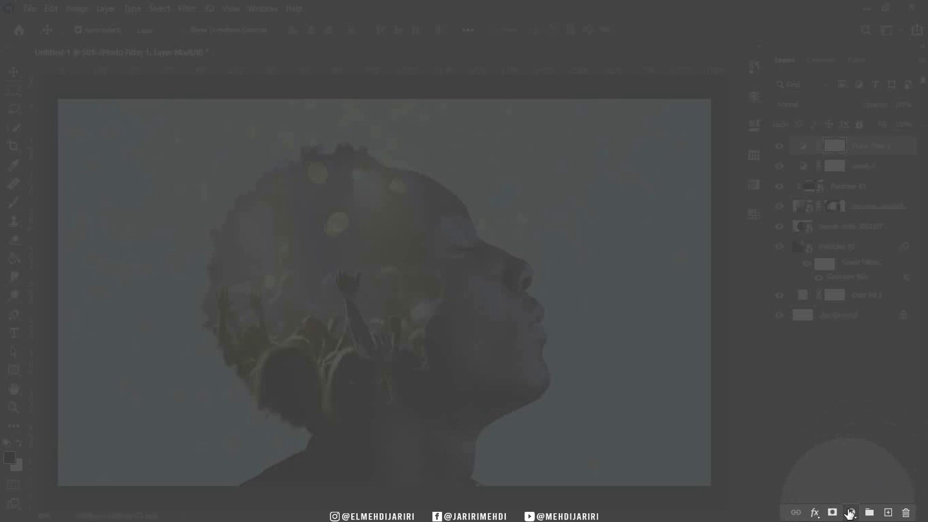
# - Add a black Solid Color fill layer (Color Fill 2) and set its Fill to 15%
pyautogui.click(851, 512)
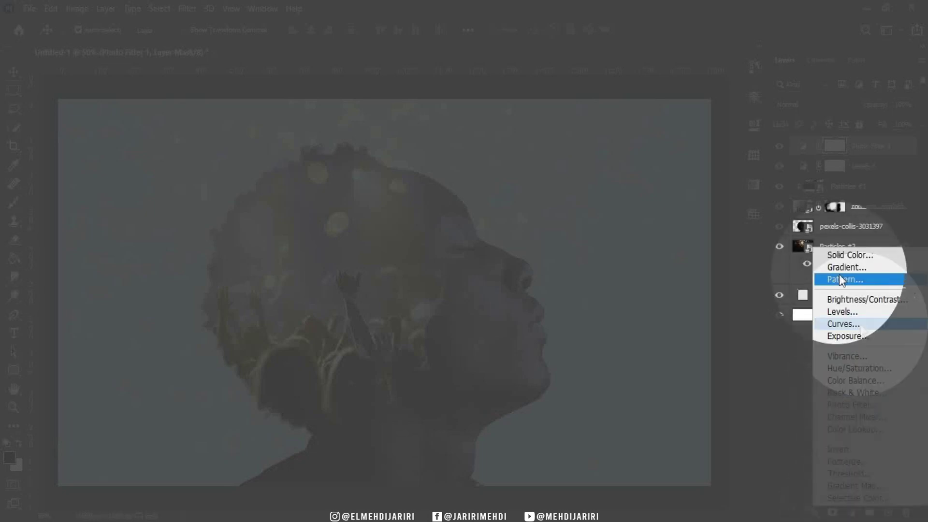
pyautogui.click(858, 256)
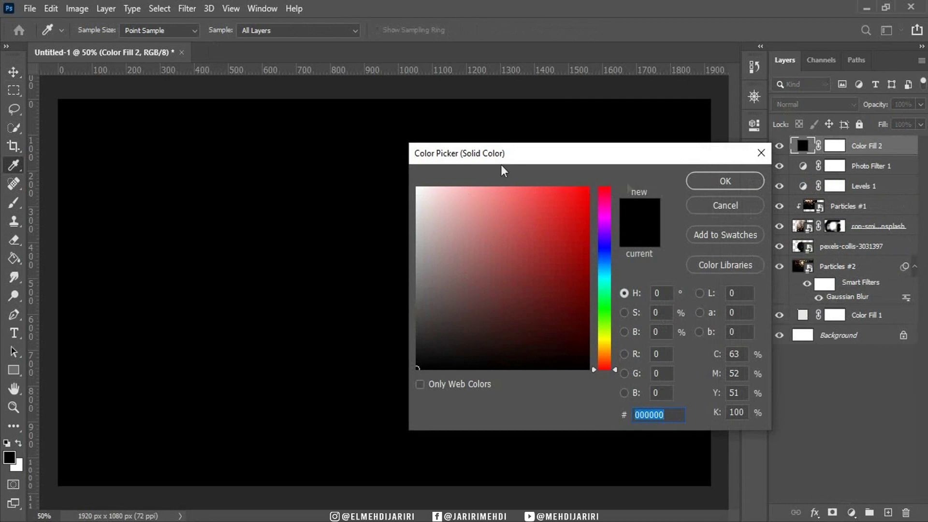
pyautogui.click(722, 178)
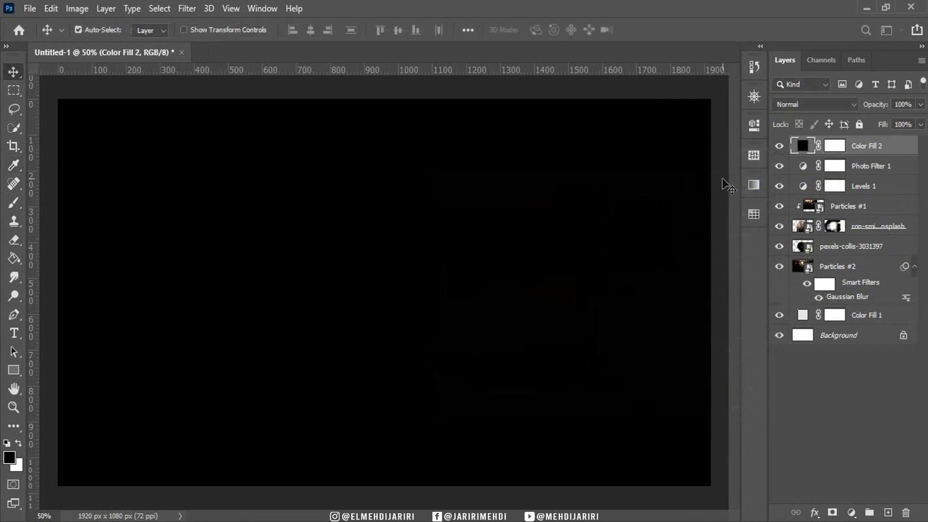
pyautogui.click(835, 148)
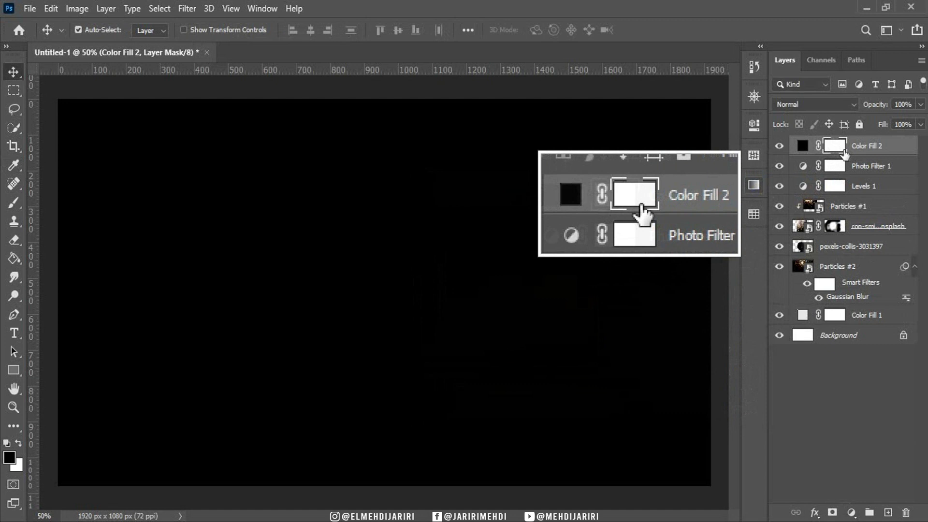
pyautogui.click(897, 125)
pyautogui.write('15')
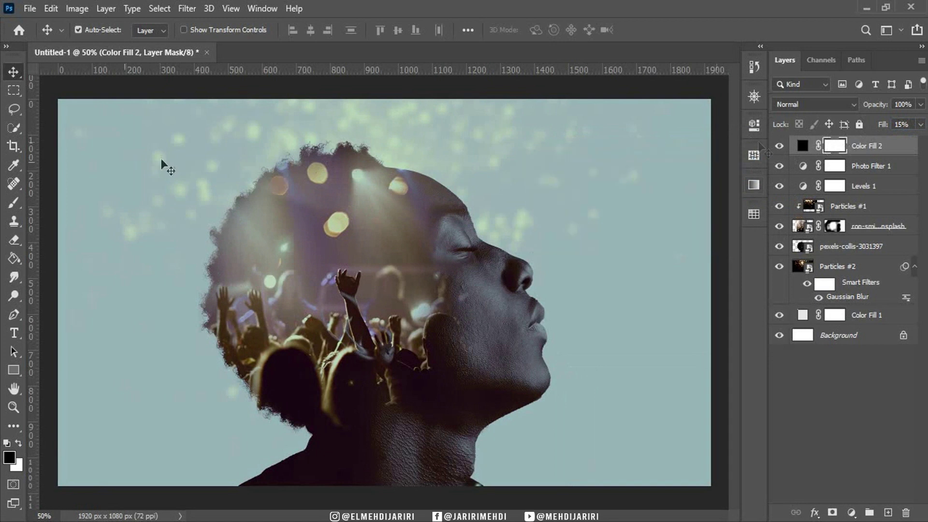
pyautogui.click(11, 202)
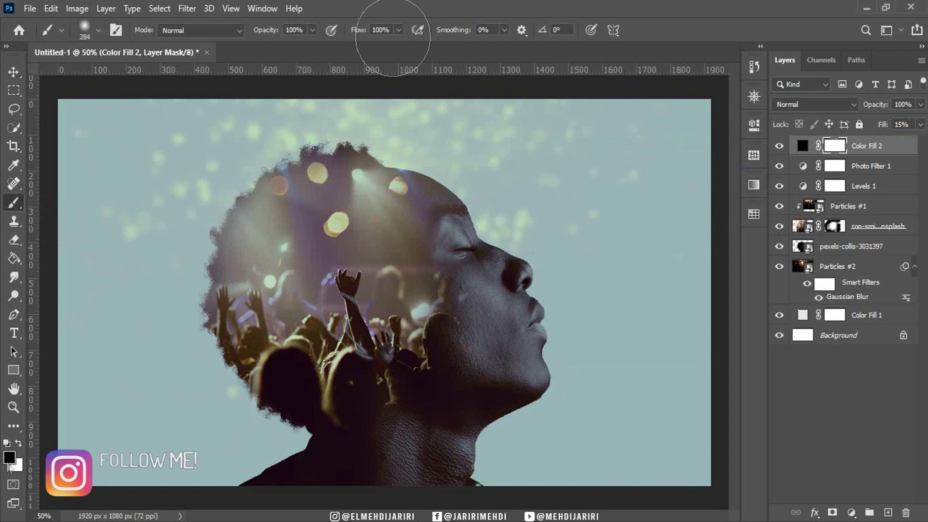
# - Paint Color Fill 2's mask over the head and face with a 1020 px soft brush, comparing visibility
pyautogui.moveTo(366, 276); pyautogui.dragTo(500, 274)
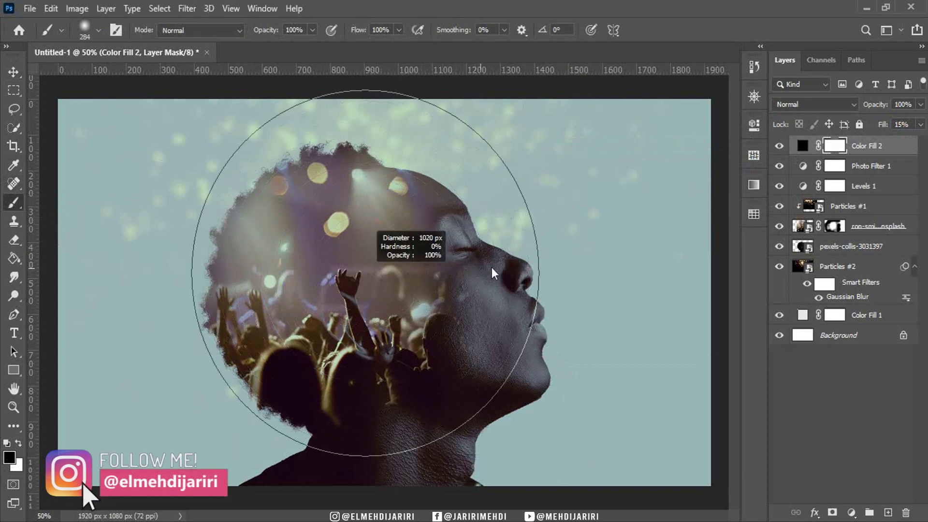
pyautogui.click(356, 297)
pyautogui.moveTo(368, 310); pyautogui.dragTo(352, 298)
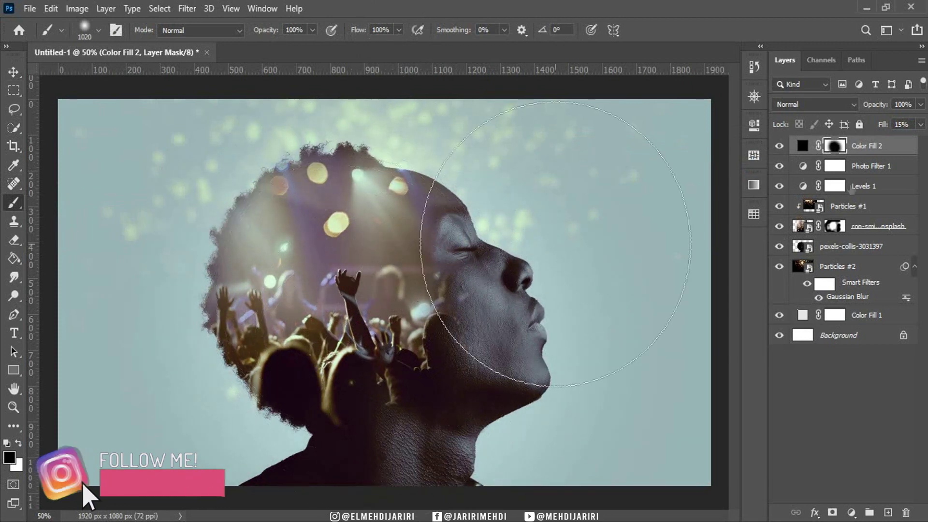
pyautogui.click(779, 146)
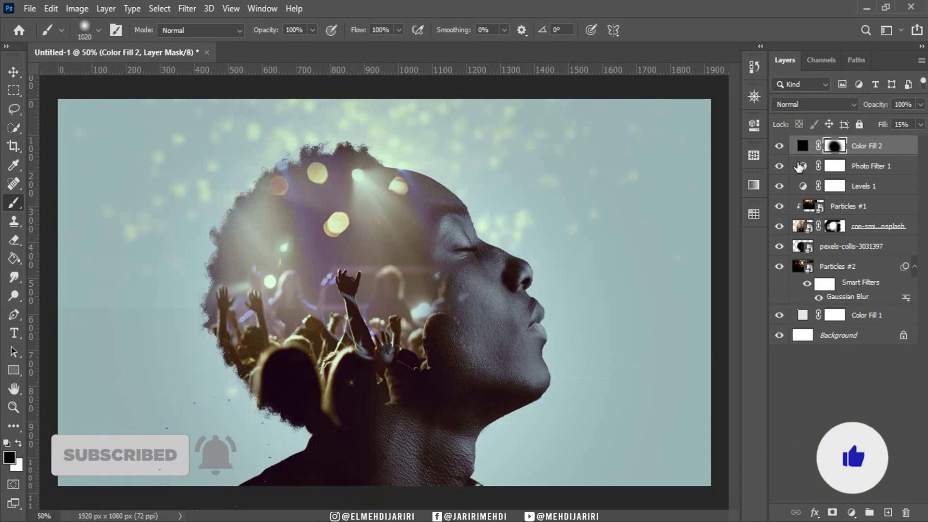
pyautogui.press('v')
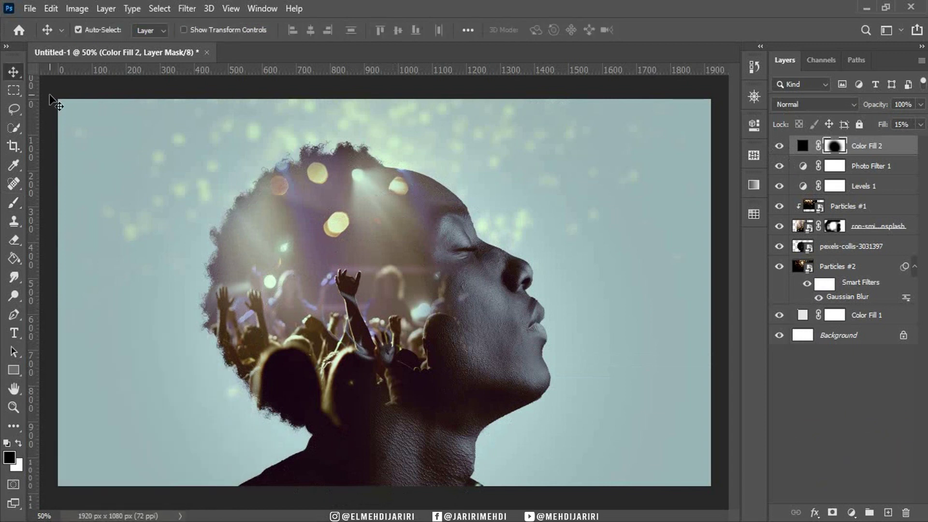